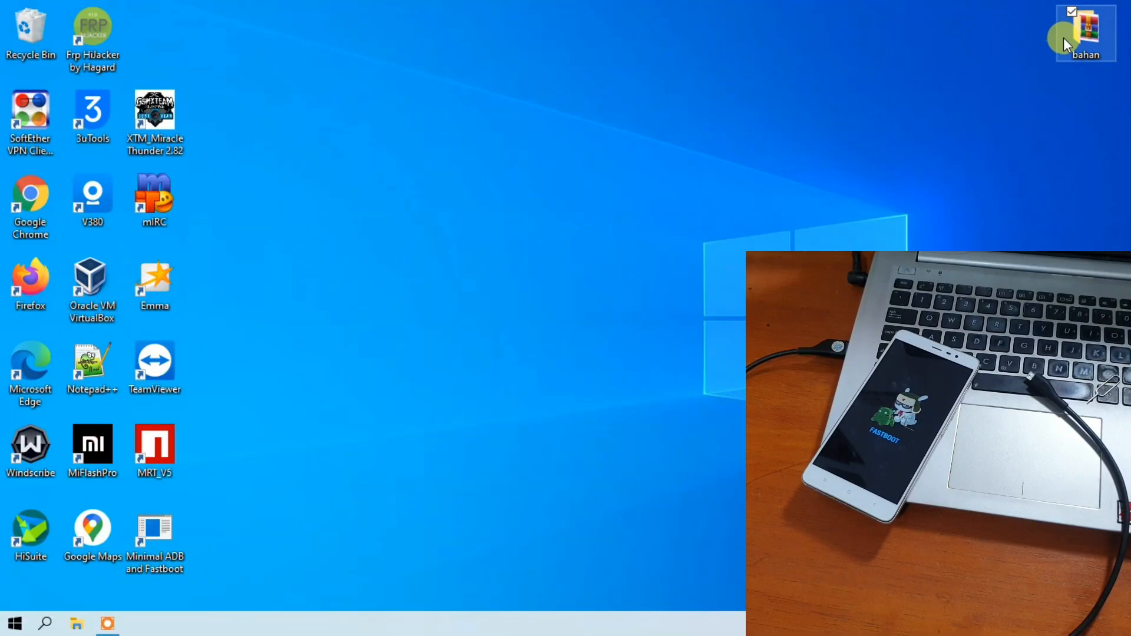
Open the bahan folder on the desktop and run adb-setup-1.4.3.exe from the adb-setup-1.4.3.zip archive
{"action": "double_click", "coordinate": [1074, 42]}
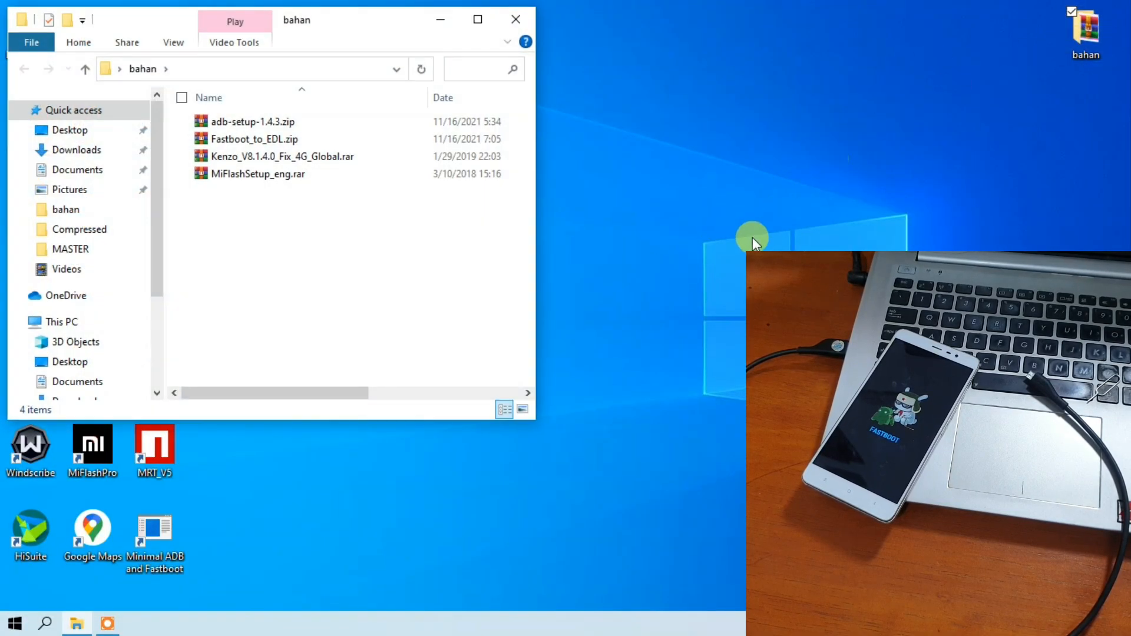
{"action": "left_click", "coordinate": [264, 125]}
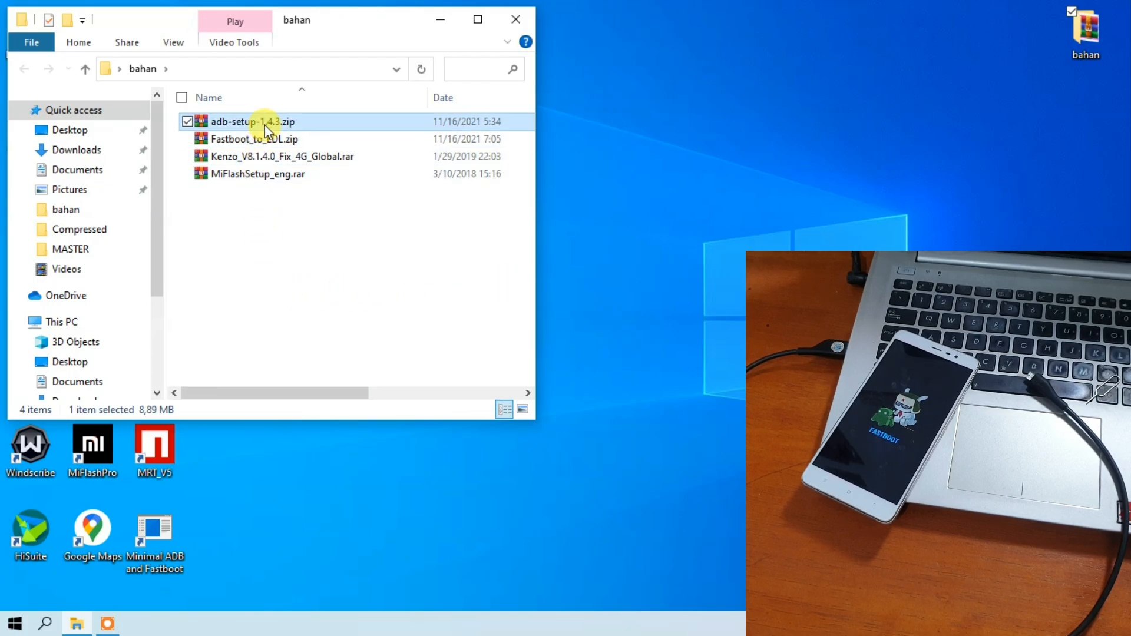
{"action": "double_click", "coordinate": [264, 125]}
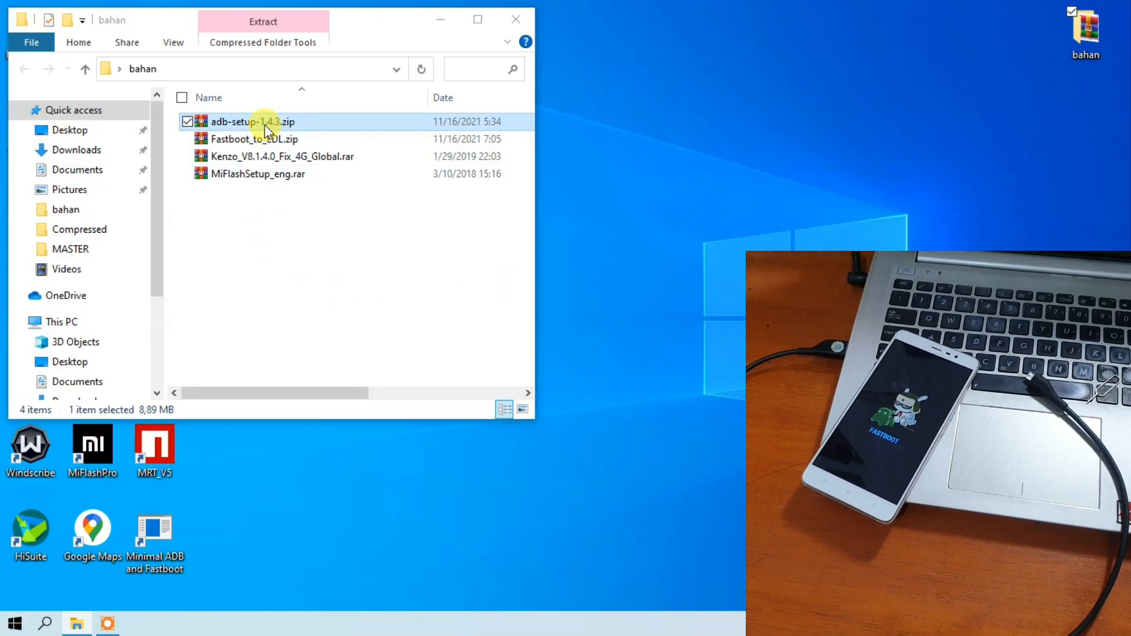
{"action": "double_click", "coordinate": [169, 271]}
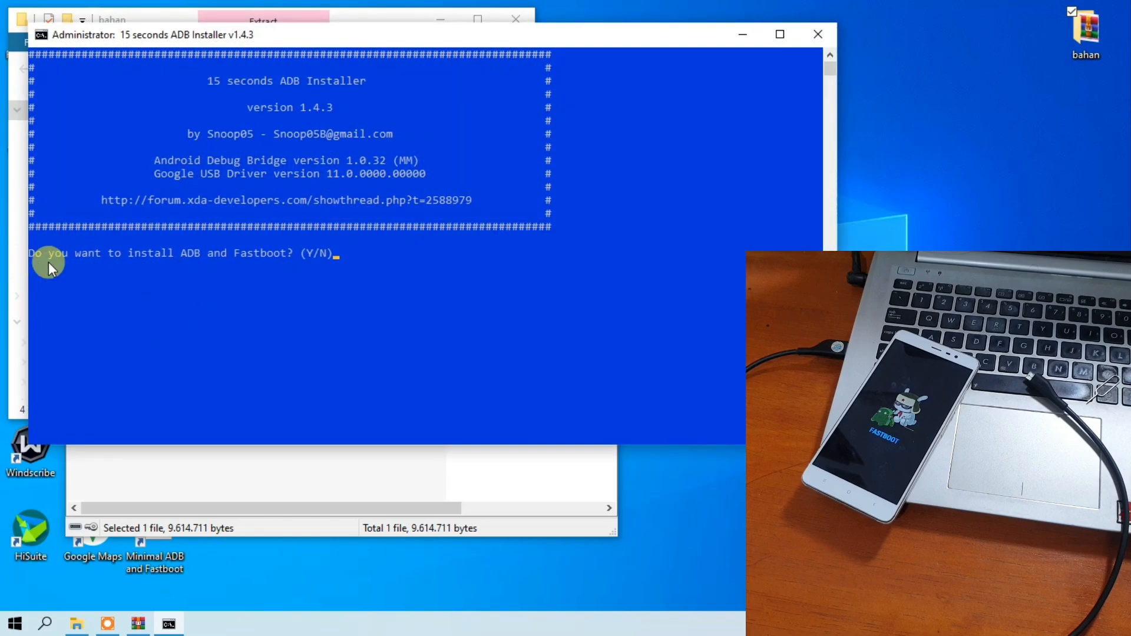
Answer y to installing ADB and Fastboot and y to the system-wide installation
{"action": "type", "text": "y"}
{"action": "key", "text": "Return"}
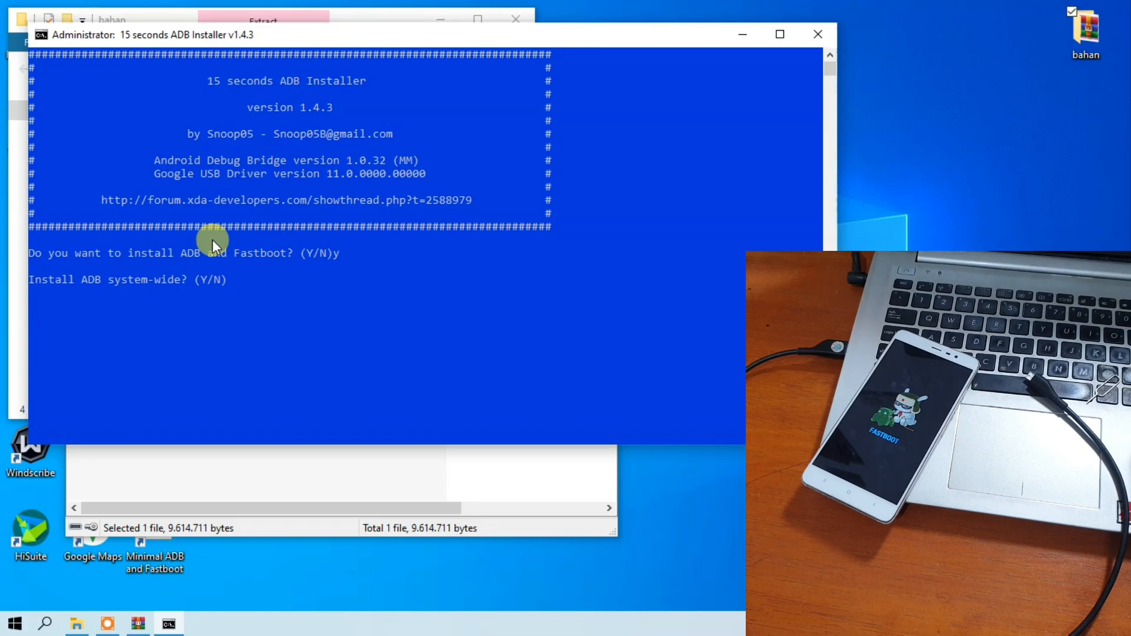
{"action": "type", "text": "y"}
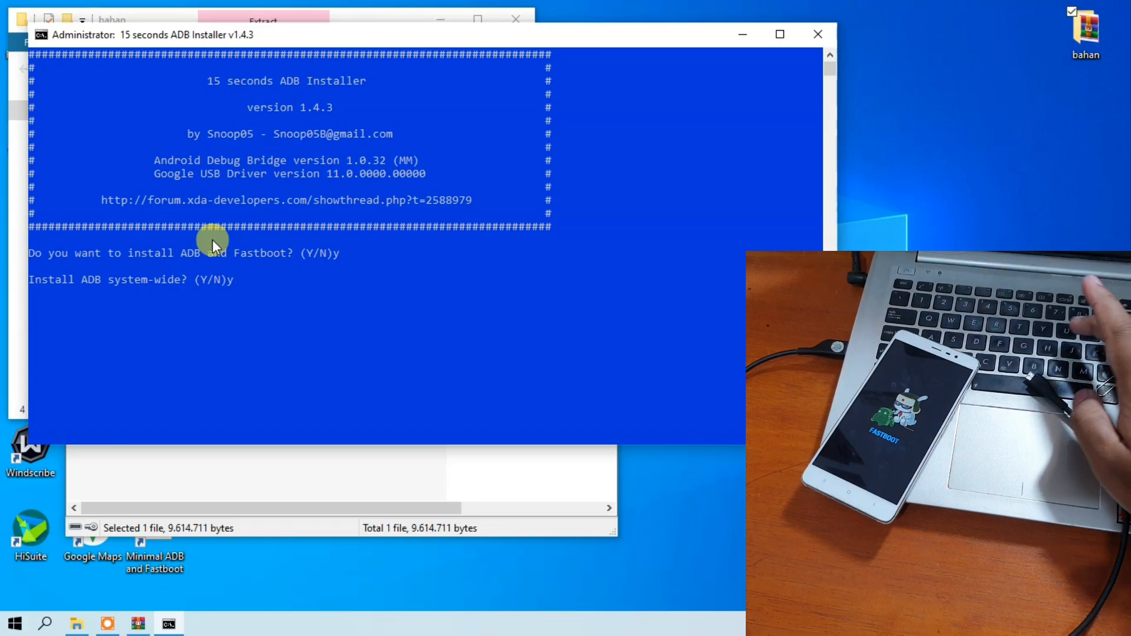
{"action": "key", "text": "Return"}
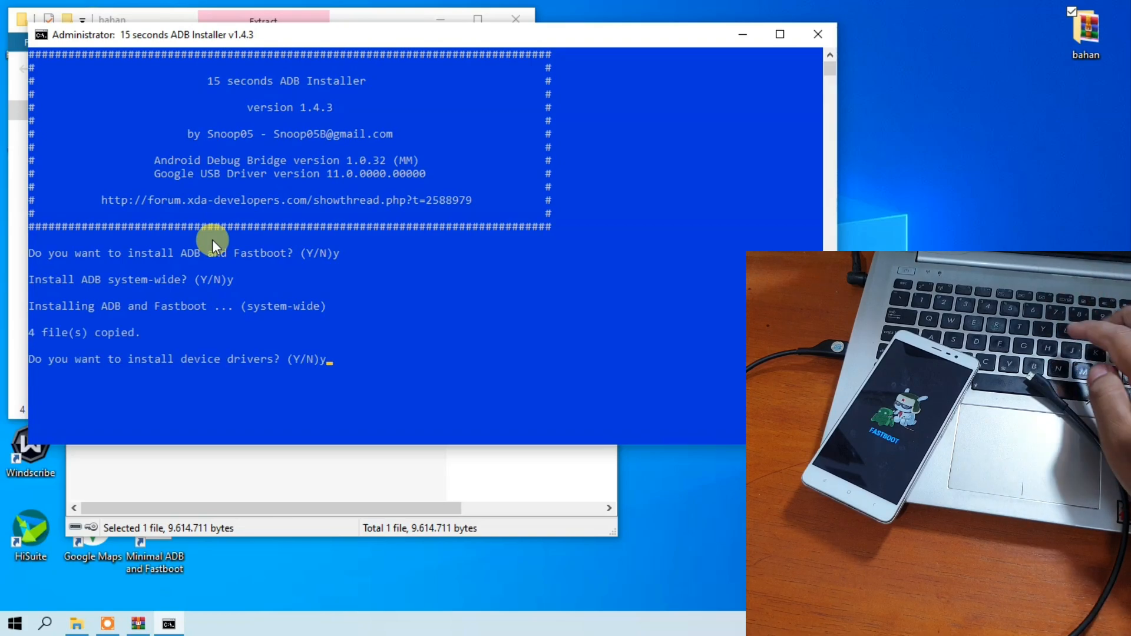
Agree to install the device drivers, complete the driver installation wizard and close the adb-setup archive
{"action": "type", "text": "y"}
{"action": "key", "text": "Return"}
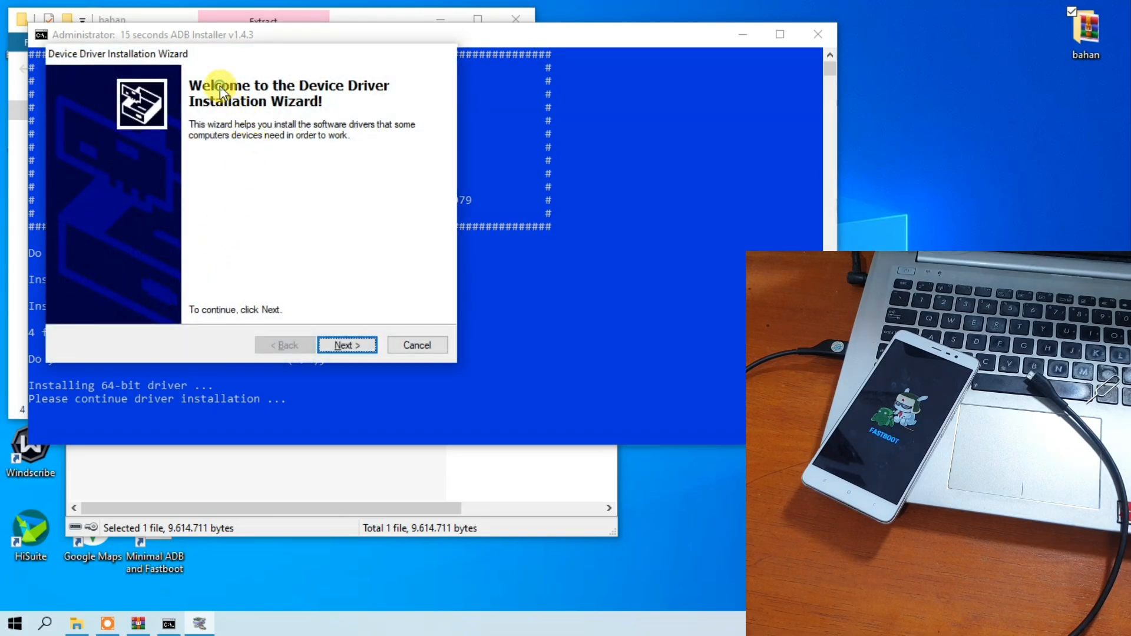
{"action": "left_click", "coordinate": [373, 345]}
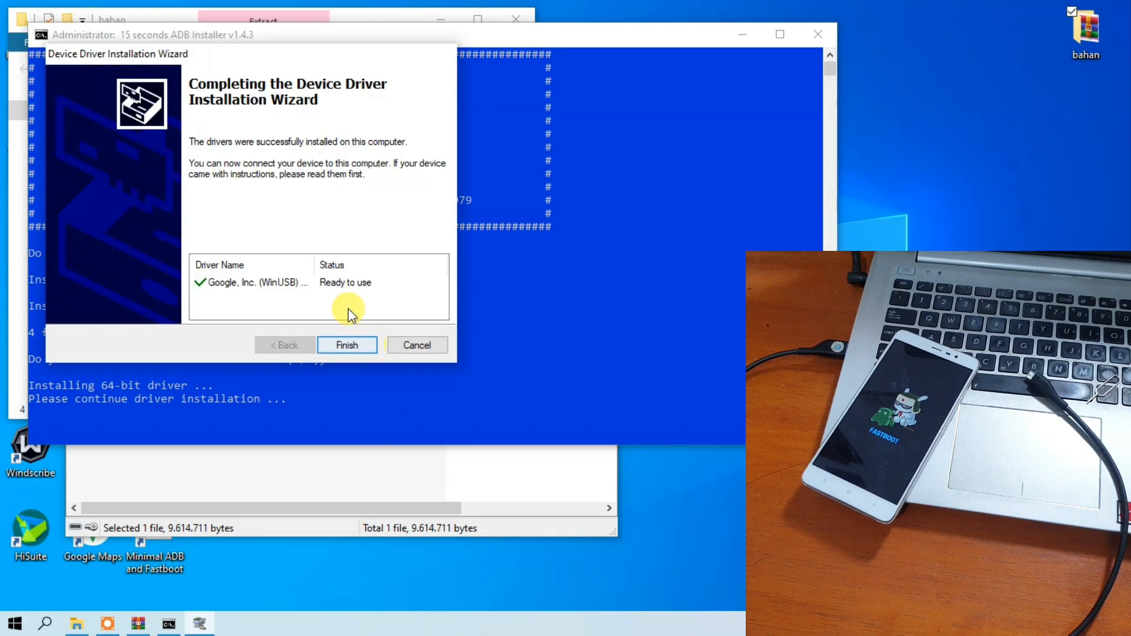
{"action": "left_click", "coordinate": [346, 345]}
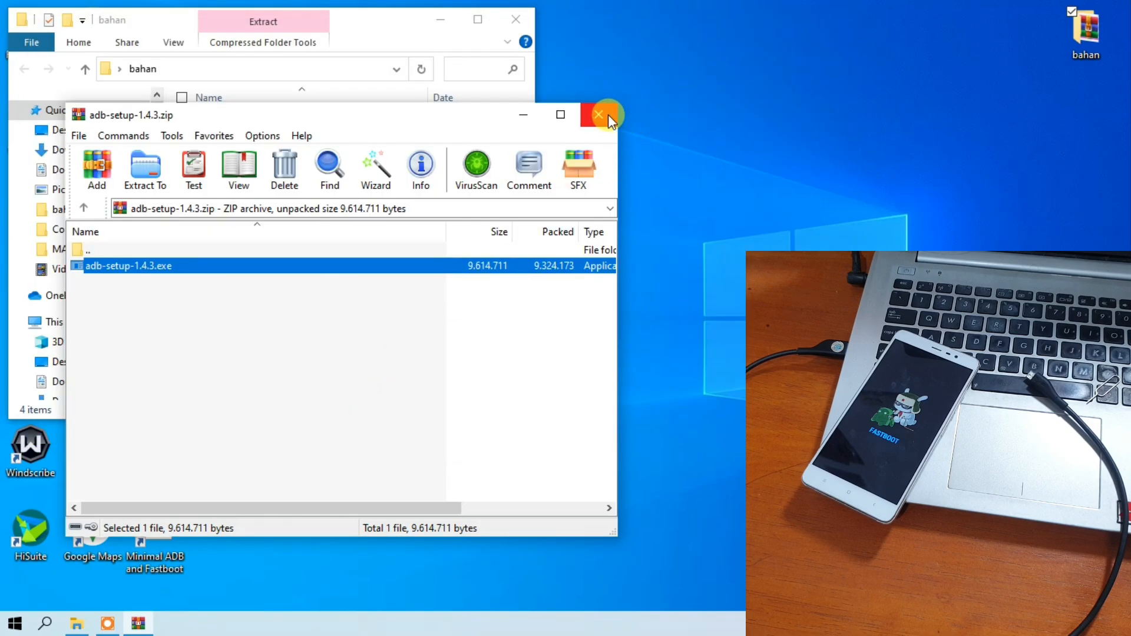
{"action": "left_click", "coordinate": [608, 114]}
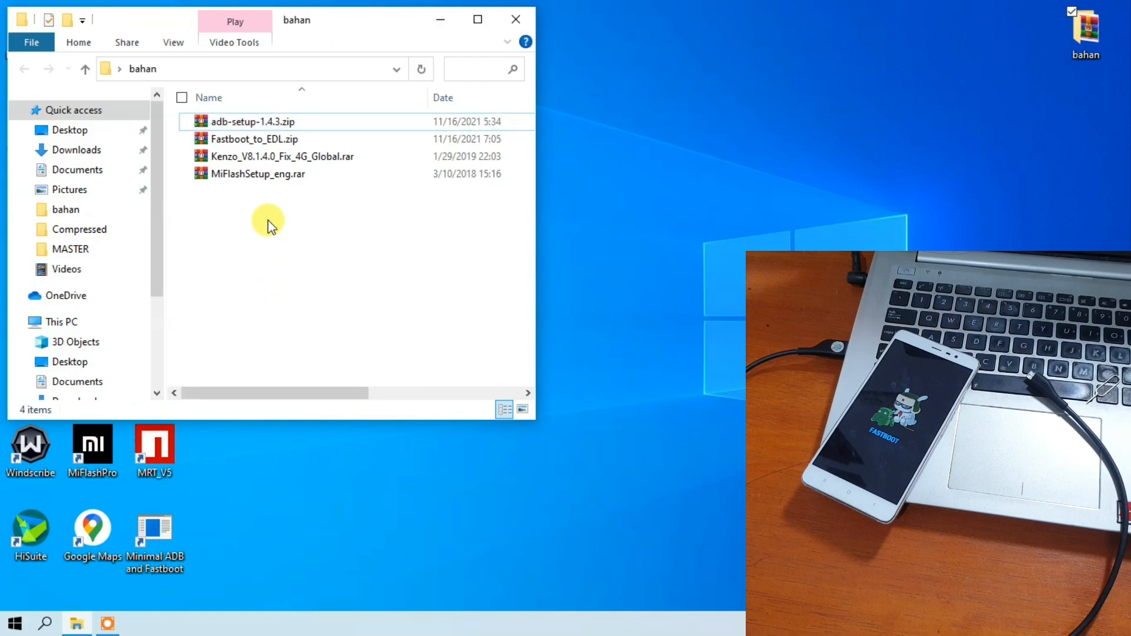
Run MiFlashSetup_eng.msi from the MiFlashSetup_eng.rar archive in the bahan folder
{"action": "left_click", "coordinate": [259, 175]}
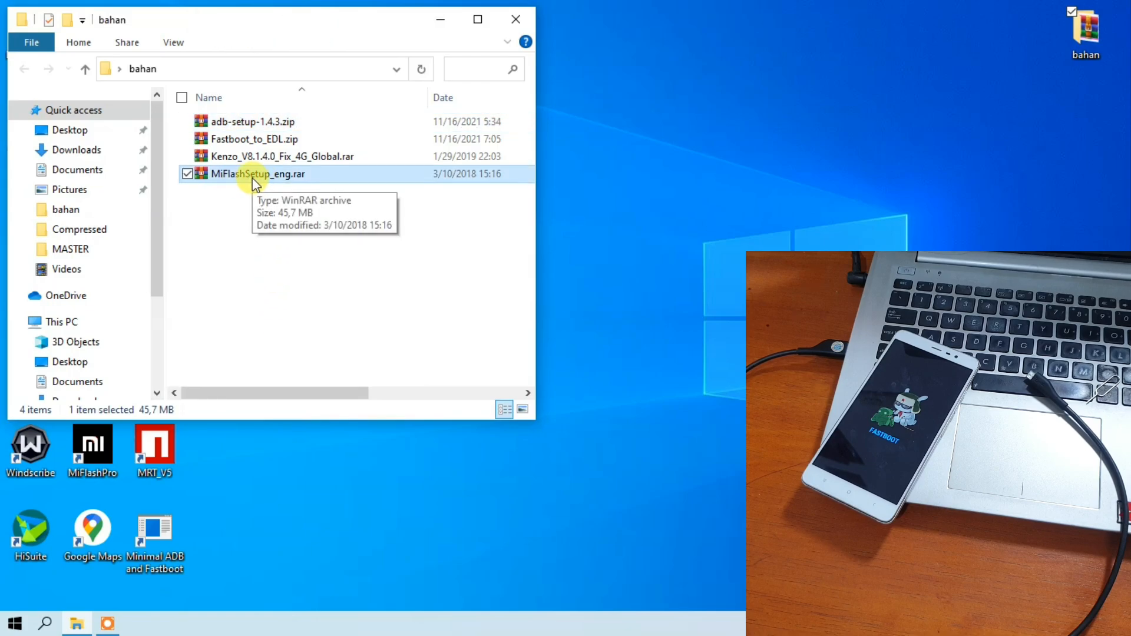
{"action": "double_click", "coordinate": [253, 178]}
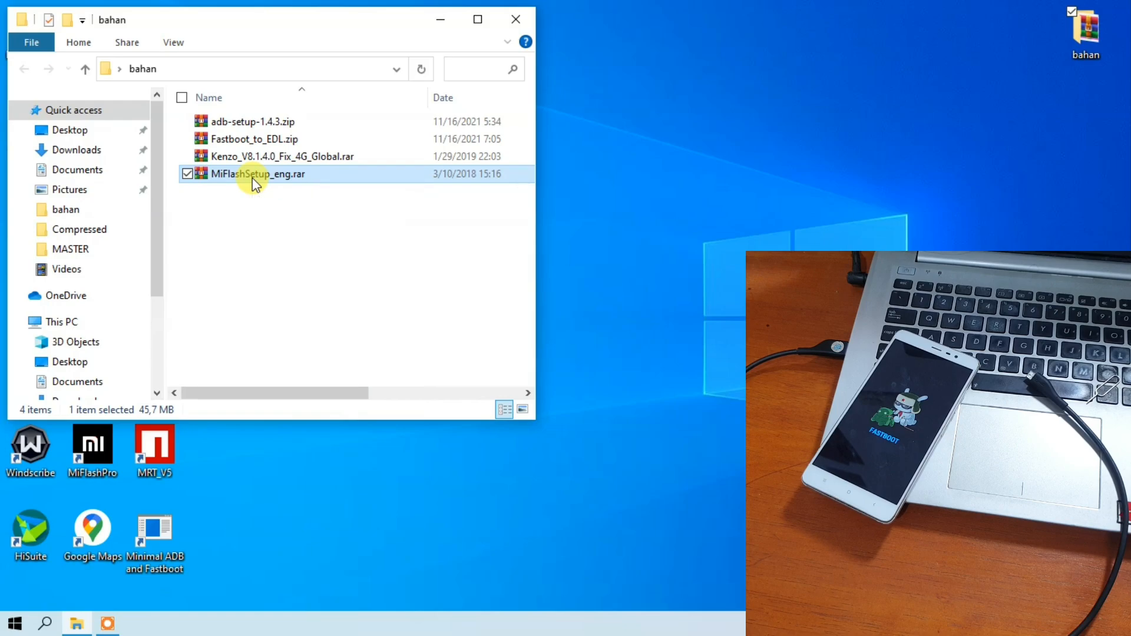
{"action": "double_click", "coordinate": [146, 265]}
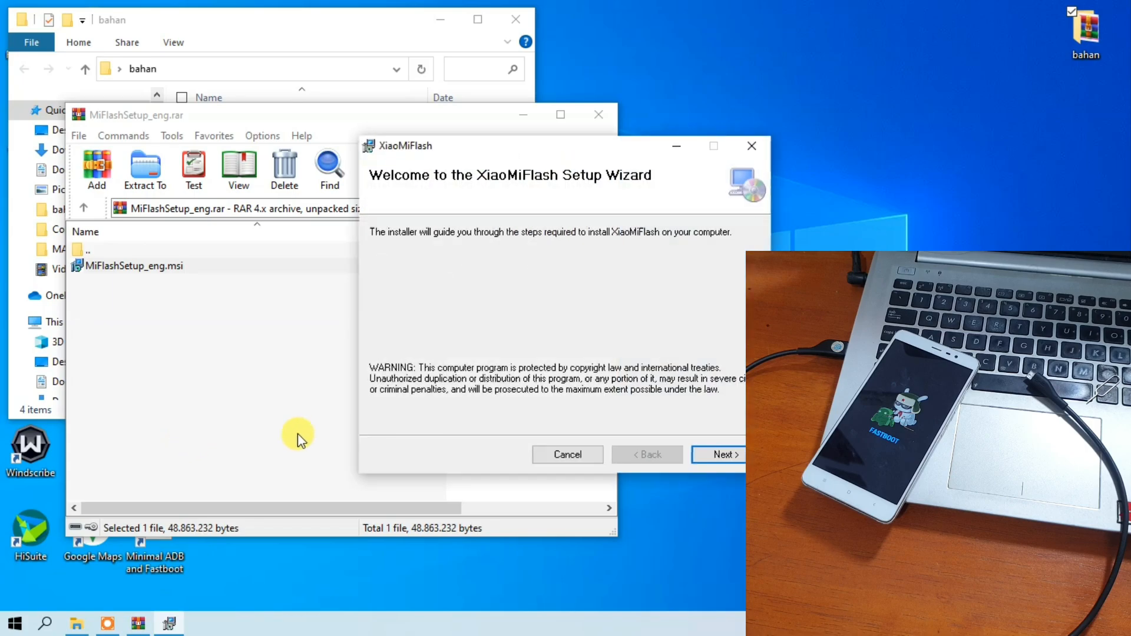
{"action": "left_click_drag", "start_coordinate": [555, 146], "coordinate": [257, 101]}
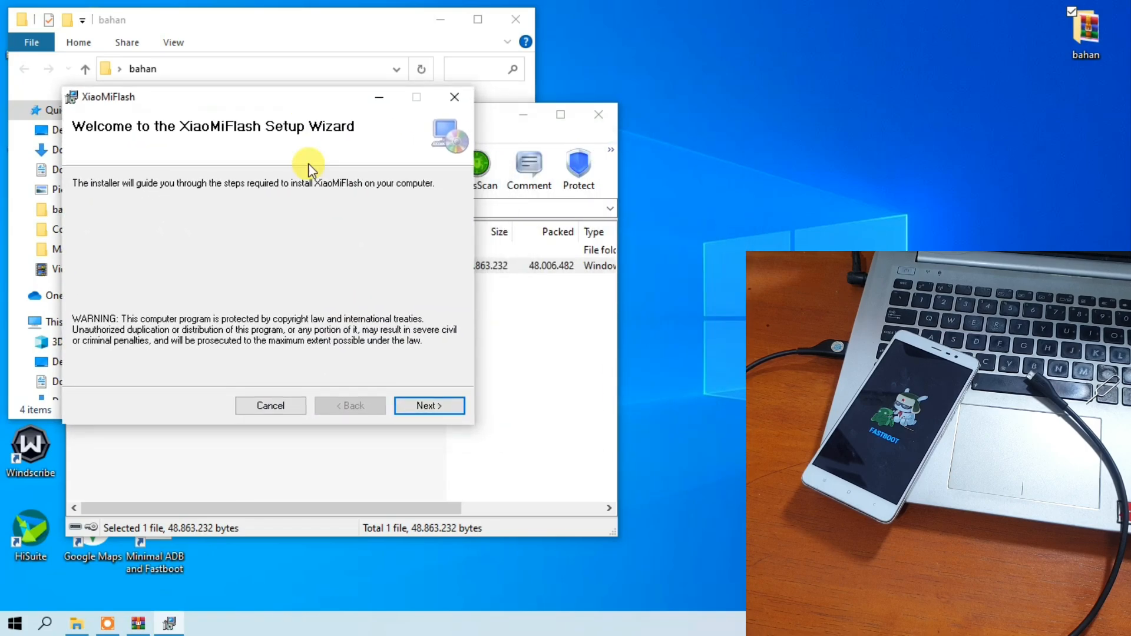
Install XiaoMiFlash for everyone in C:\XiaoMi\XiaoMiFlash\, then close the setup wizard and the archive
{"action": "left_click", "coordinate": [427, 406]}
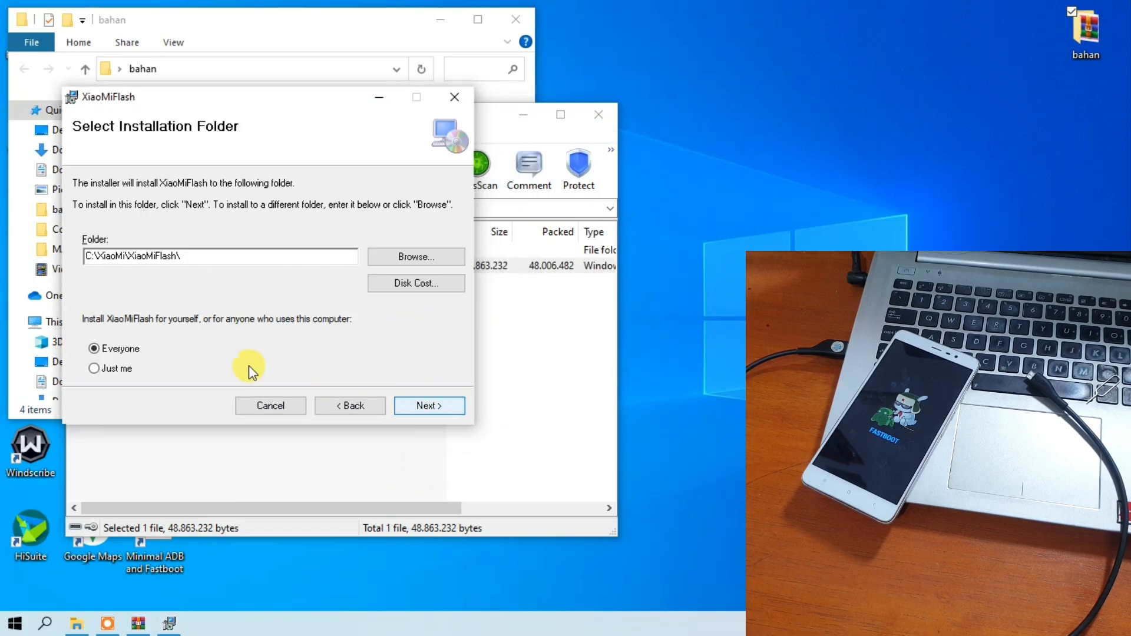
{"action": "left_click", "coordinate": [443, 406]}
{"action": "left_click", "coordinate": [436, 406]}
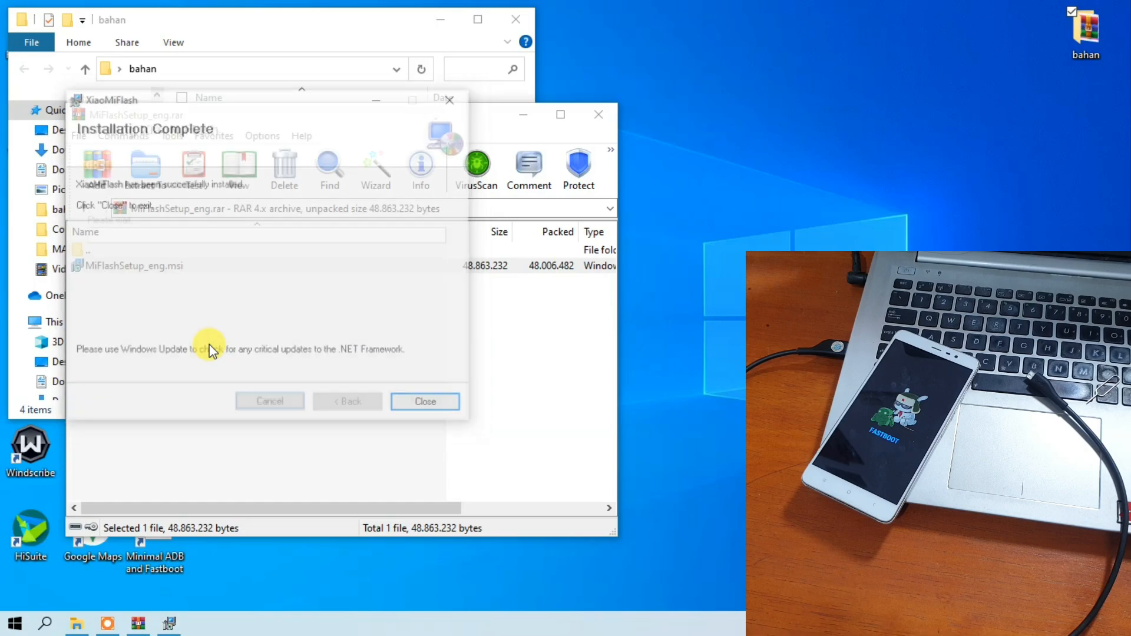
{"action": "left_click", "coordinate": [86, 131]}
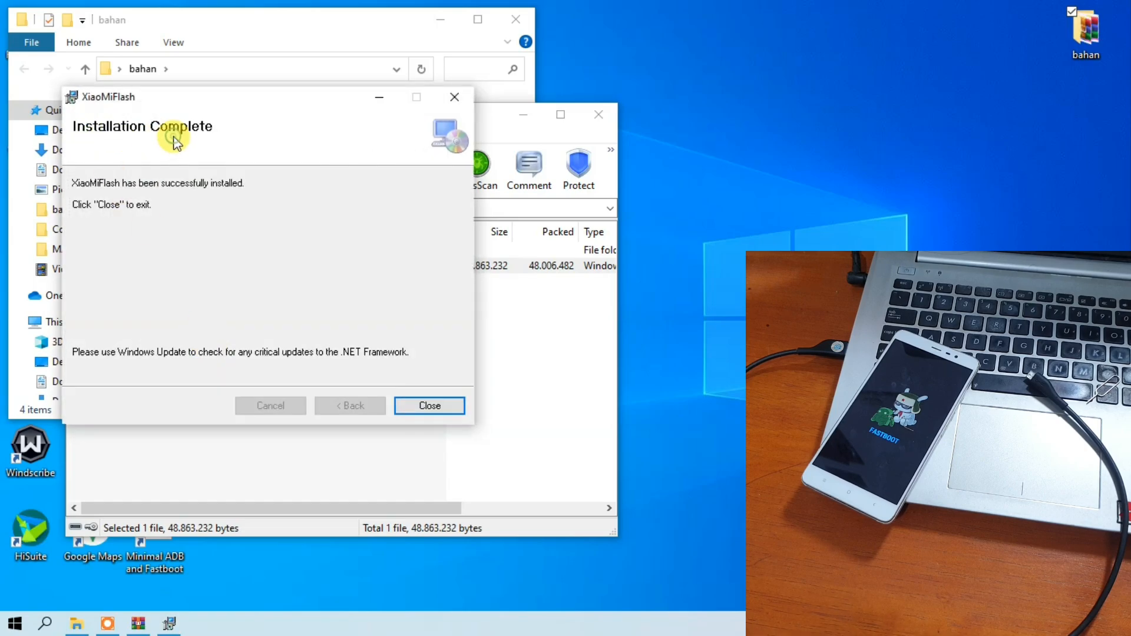
{"action": "left_click", "coordinate": [424, 406]}
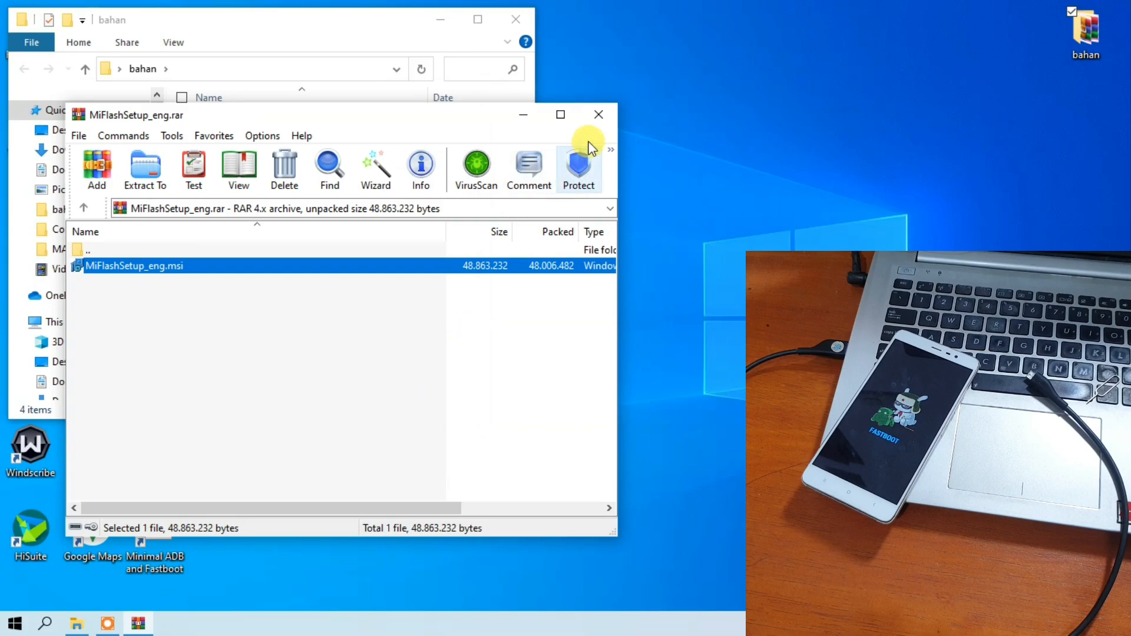
{"action": "left_click", "coordinate": [599, 116]}
Launch XiaoMiFlash from its desktop shortcut and place its window beside the bahan folder window
{"action": "left_click_drag", "start_coordinate": [230, 27], "coordinate": [812, 27]}
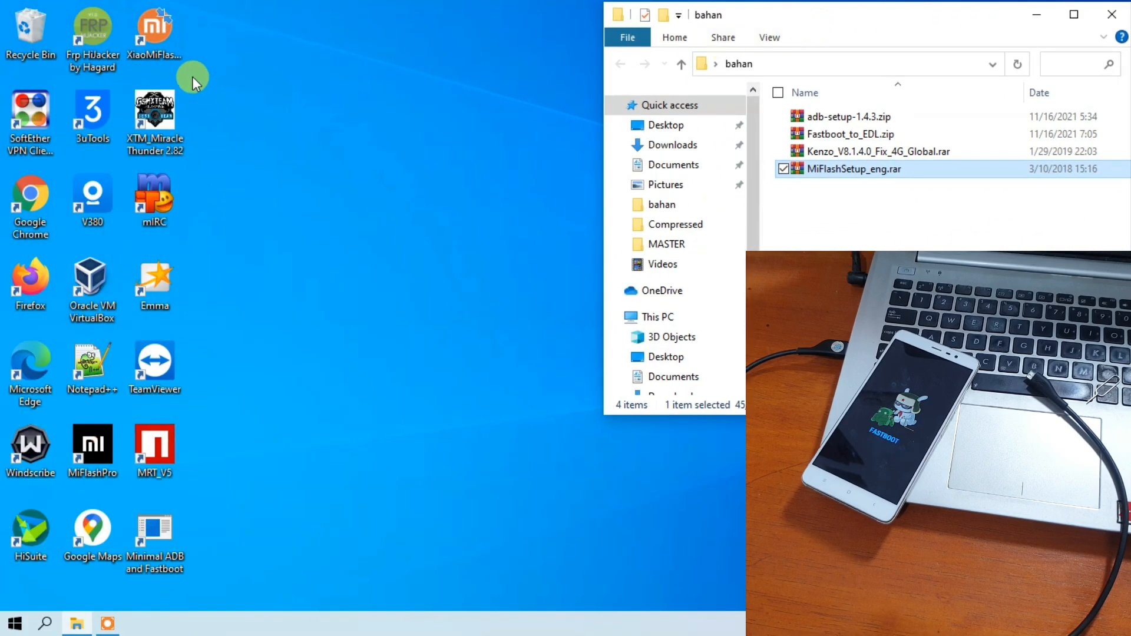
{"action": "left_click", "coordinate": [158, 56]}
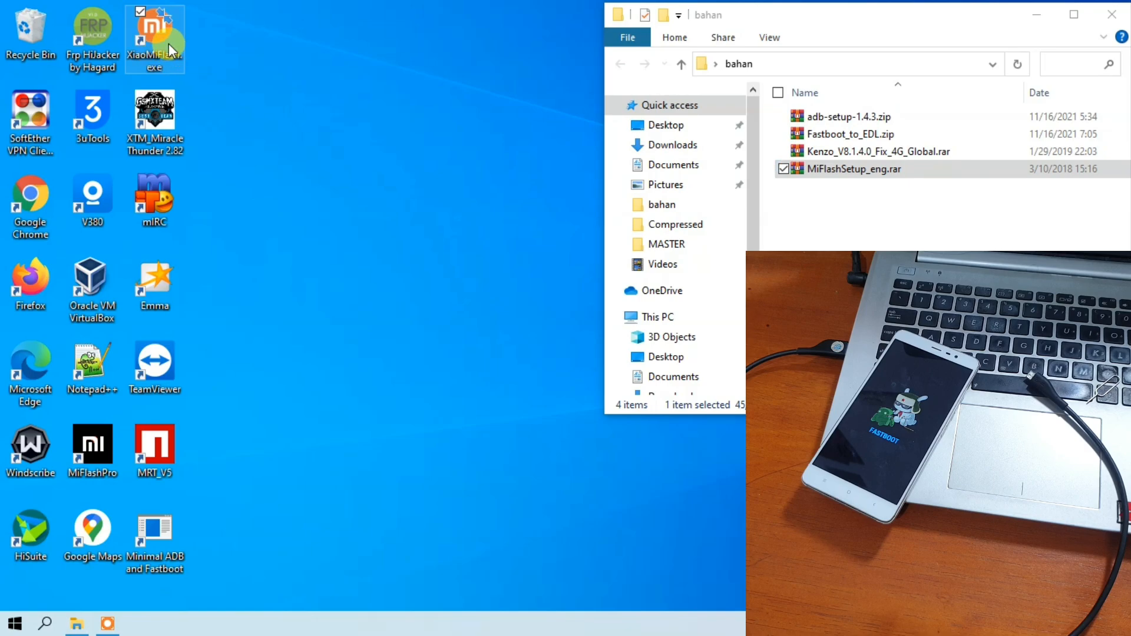
{"action": "double_click", "coordinate": [154, 56]}
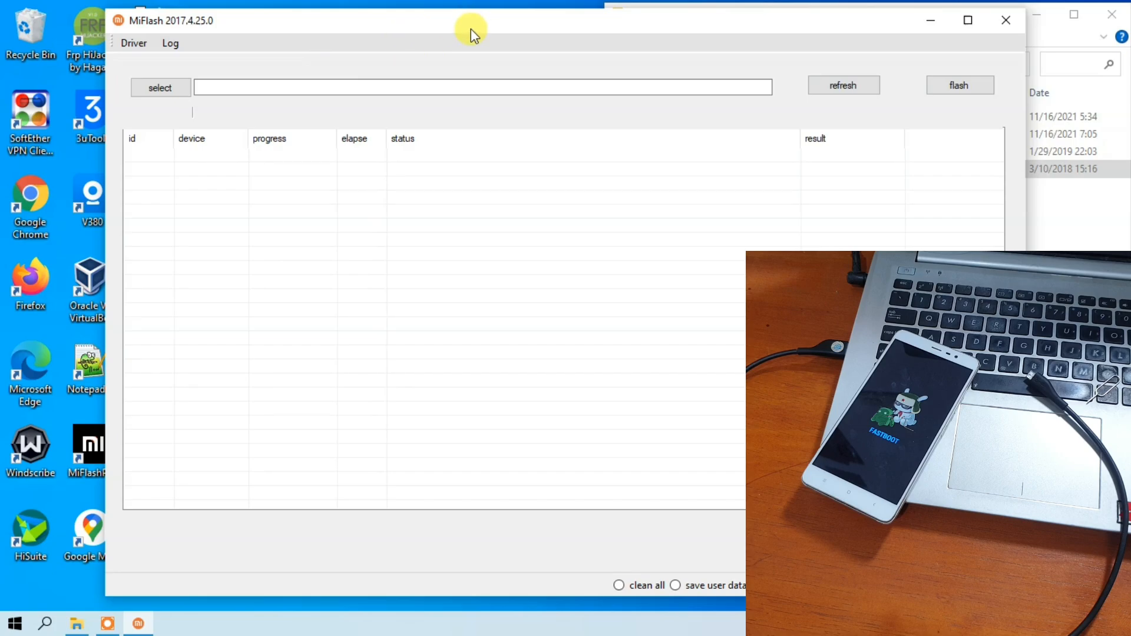
{"action": "left_click_drag", "start_coordinate": [850, 26], "coordinate": [388, 22]}
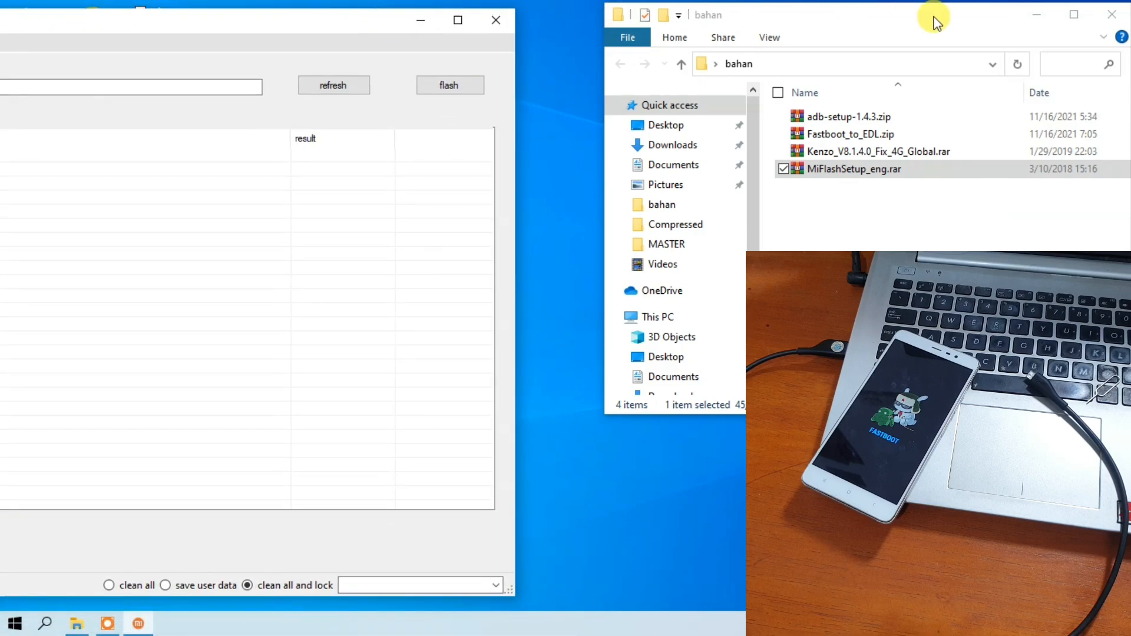
Extract the firmware archive Kenzo_V8.1.4.0_Fix_4G_Global.rar directly into the bahan folder
{"action": "left_click_drag", "start_coordinate": [936, 22], "coordinate": [499, 31]}
{"action": "left_click", "coordinate": [408, 162]}
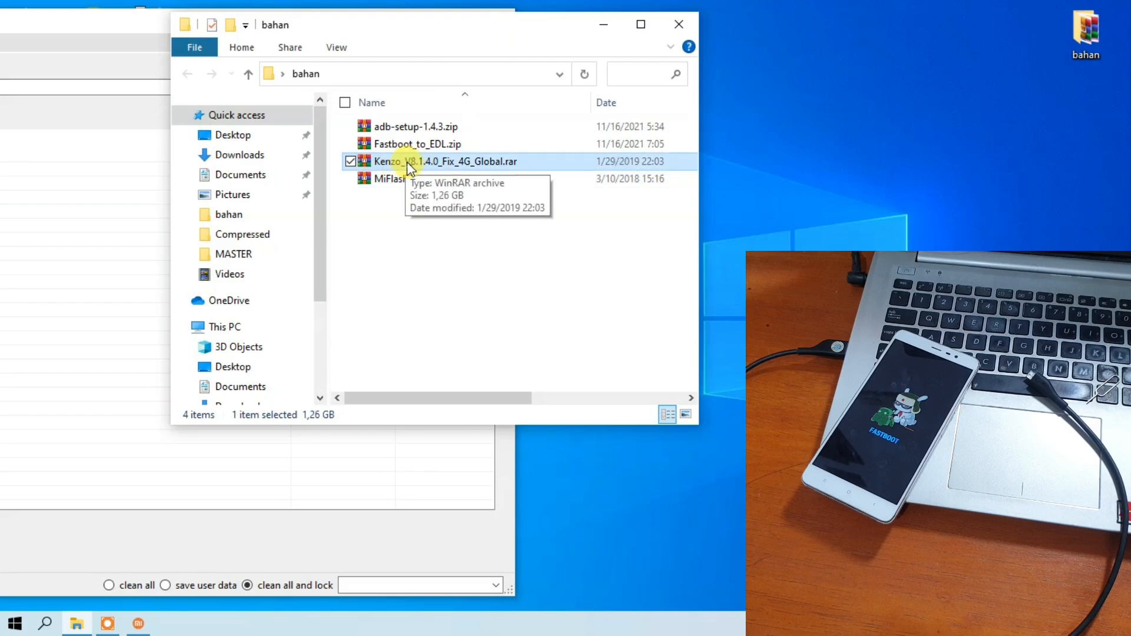
{"action": "right_click", "coordinate": [462, 162]}
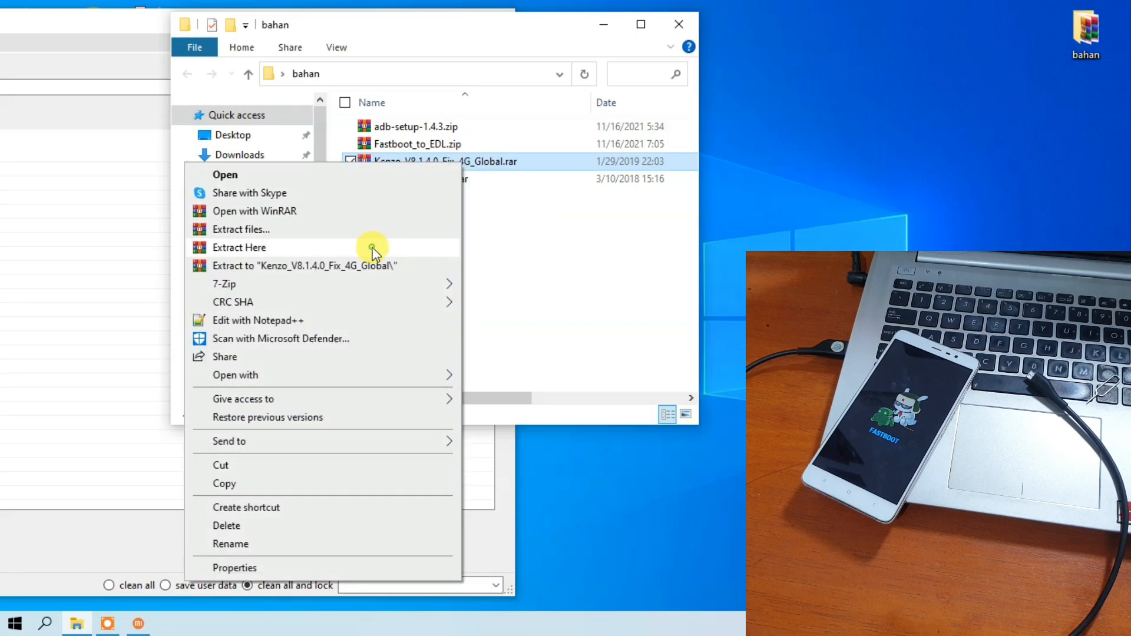
{"action": "left_click", "coordinate": [372, 248]}
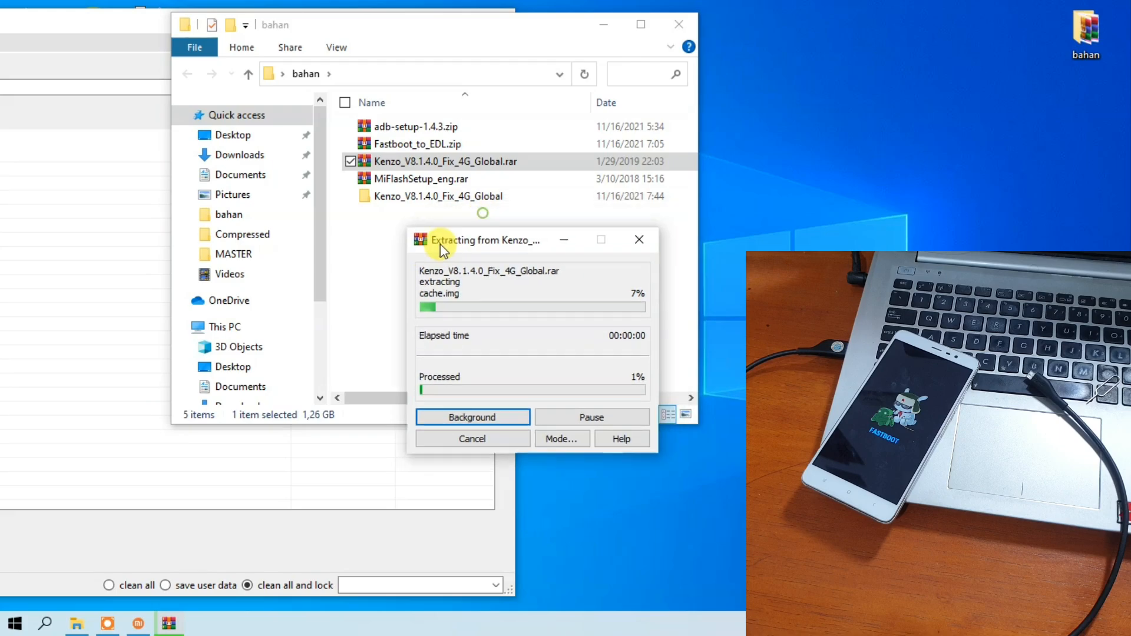
{"action": "left_click_drag", "start_coordinate": [440, 244], "coordinate": [383, 231]}
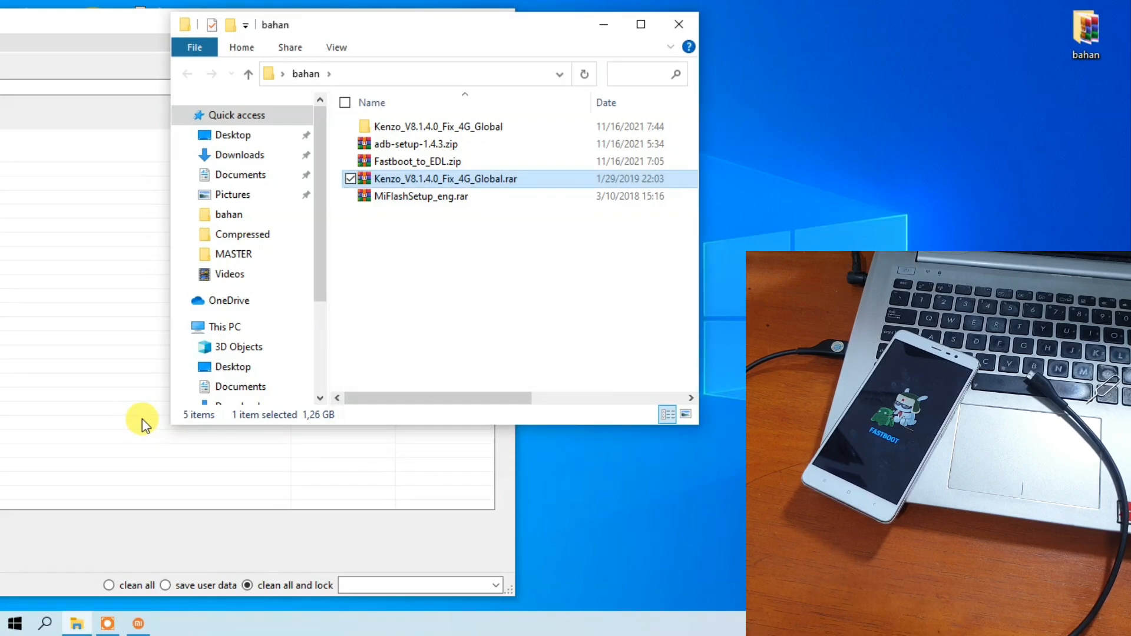
{"action": "left_click", "coordinate": [448, 270]}
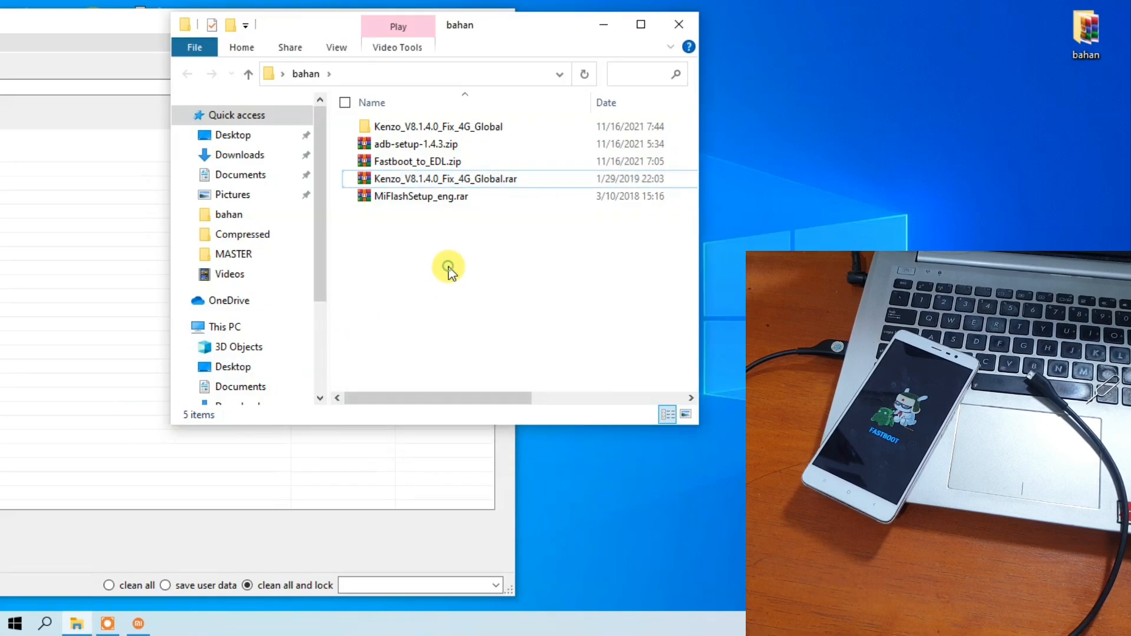
Examine the contents of the extracted Kenzo_V8.1.4.0_Fix_4G_Global folder and its images subfolder, and return to the bahan folder
{"action": "left_click", "coordinate": [390, 130]}
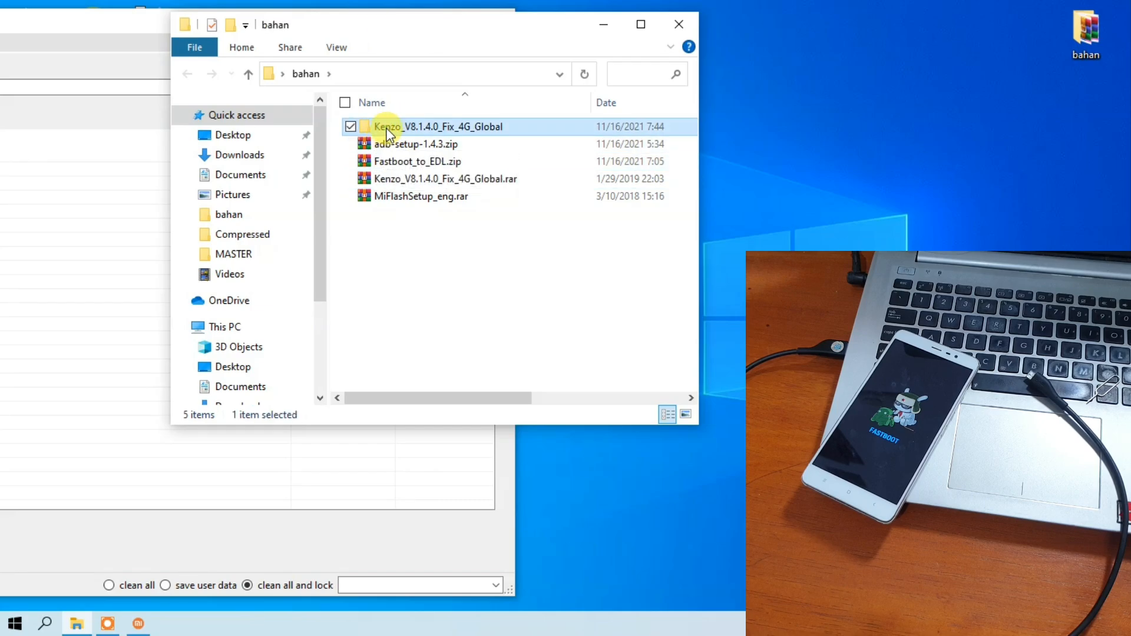
{"action": "double_click", "coordinate": [387, 132]}
{"action": "left_click", "coordinate": [400, 131]}
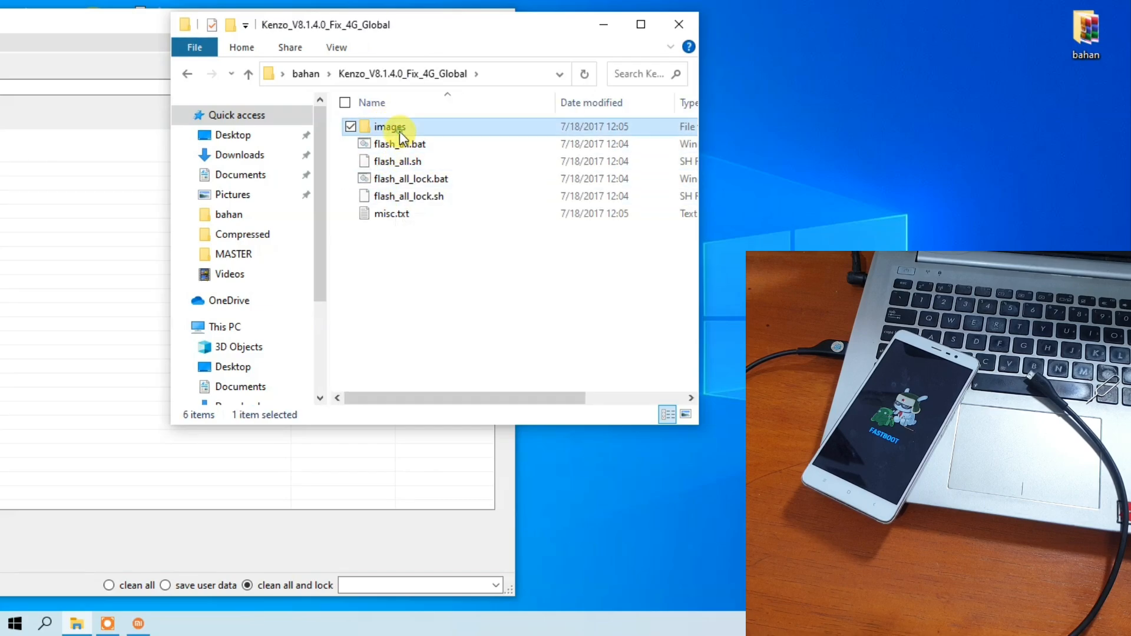
{"action": "double_click", "coordinate": [399, 131]}
{"action": "scroll", "coordinate": [400, 179], "scroll_direction": "down", "scroll_amount": 1}
{"action": "scroll", "coordinate": [399, 179], "scroll_direction": "down", "scroll_amount": 7}
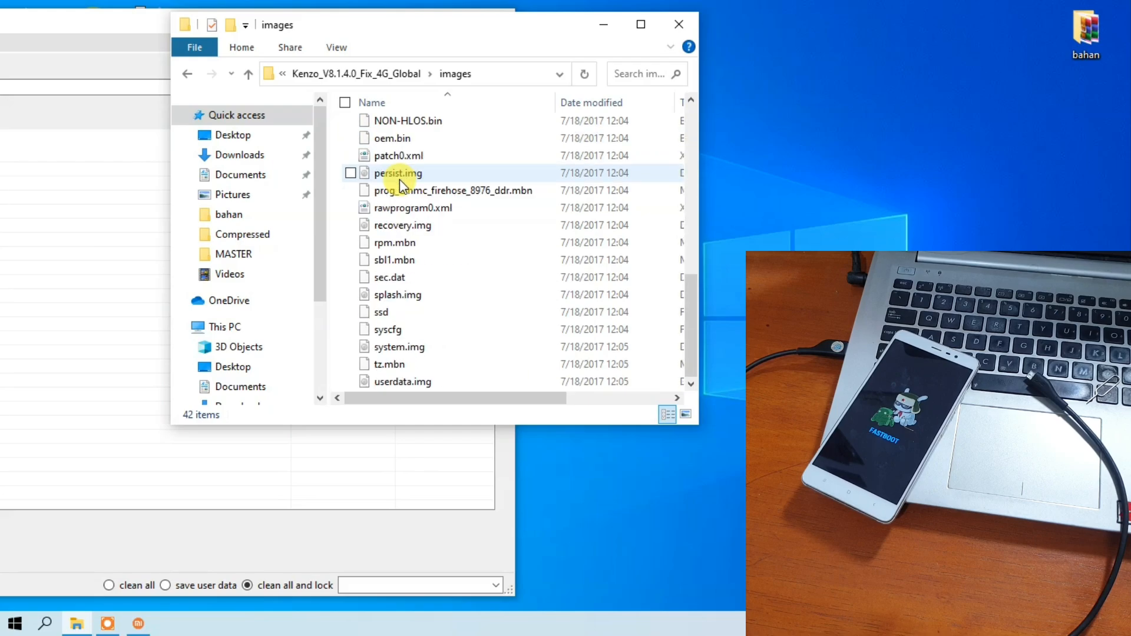
{"action": "scroll", "coordinate": [399, 179], "scroll_direction": "up", "scroll_amount": 8}
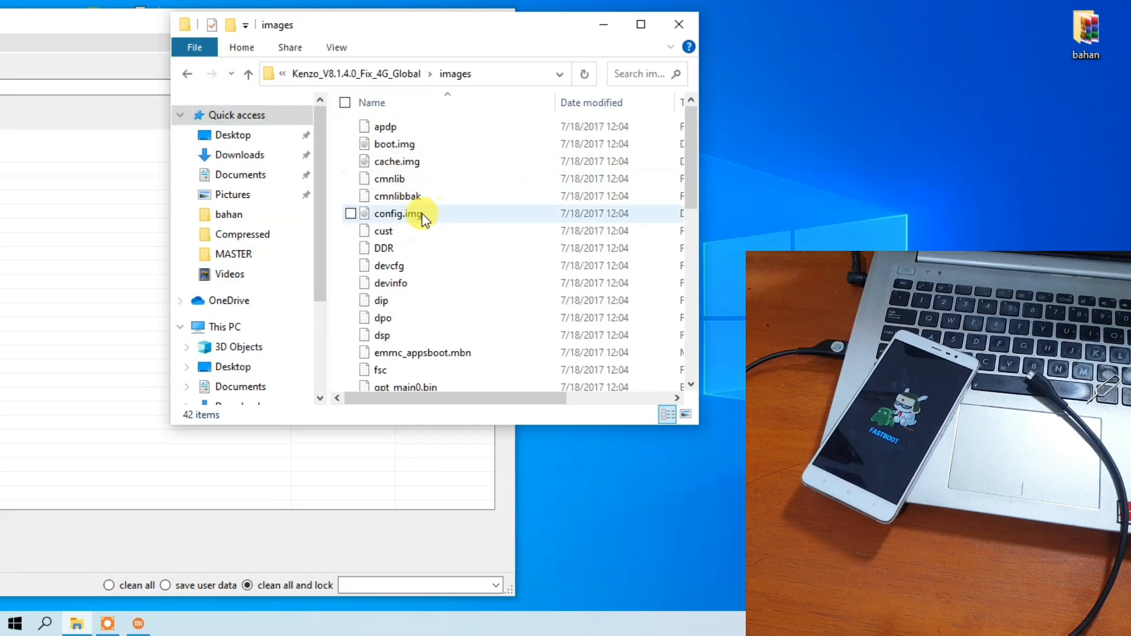
{"action": "left_click", "coordinate": [189, 75]}
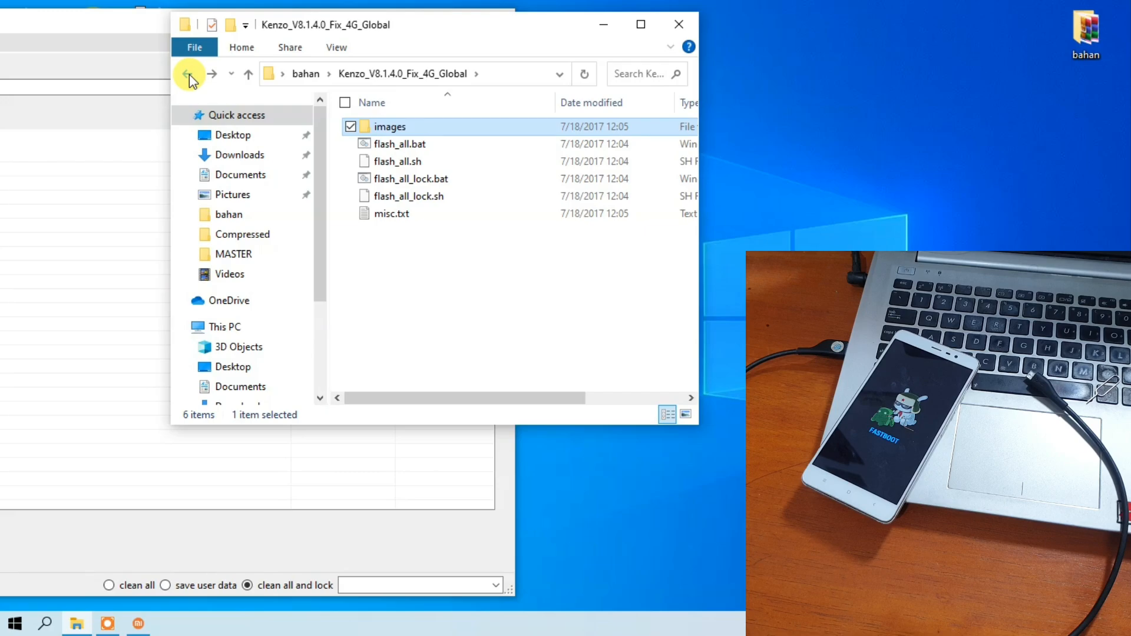
{"action": "left_click", "coordinate": [189, 74]}
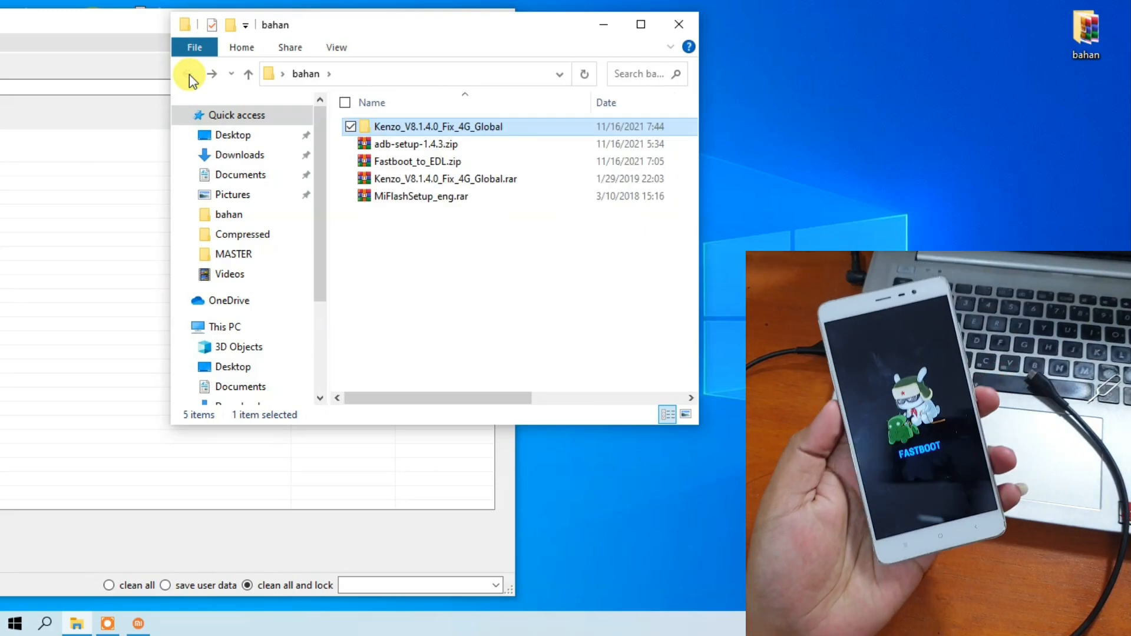
Extract Fastboot_to_EDL.zip into its own Fastboot_to_EDL folder inside bahan and open that folder
{"action": "left_click", "coordinate": [399, 162]}
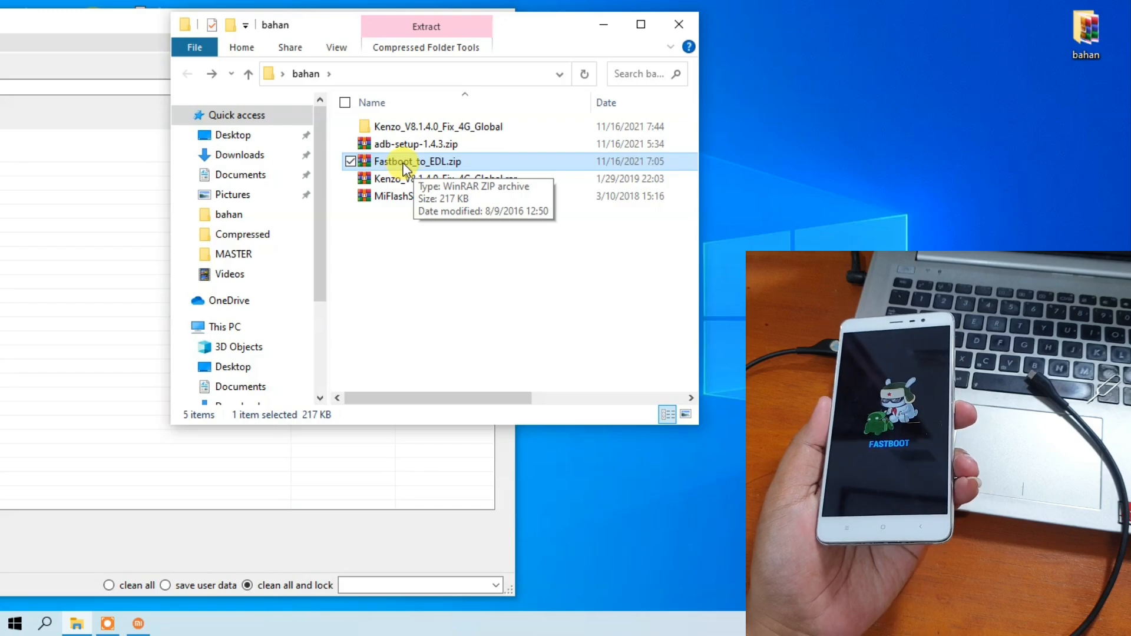
{"action": "right_click", "coordinate": [408, 162]}
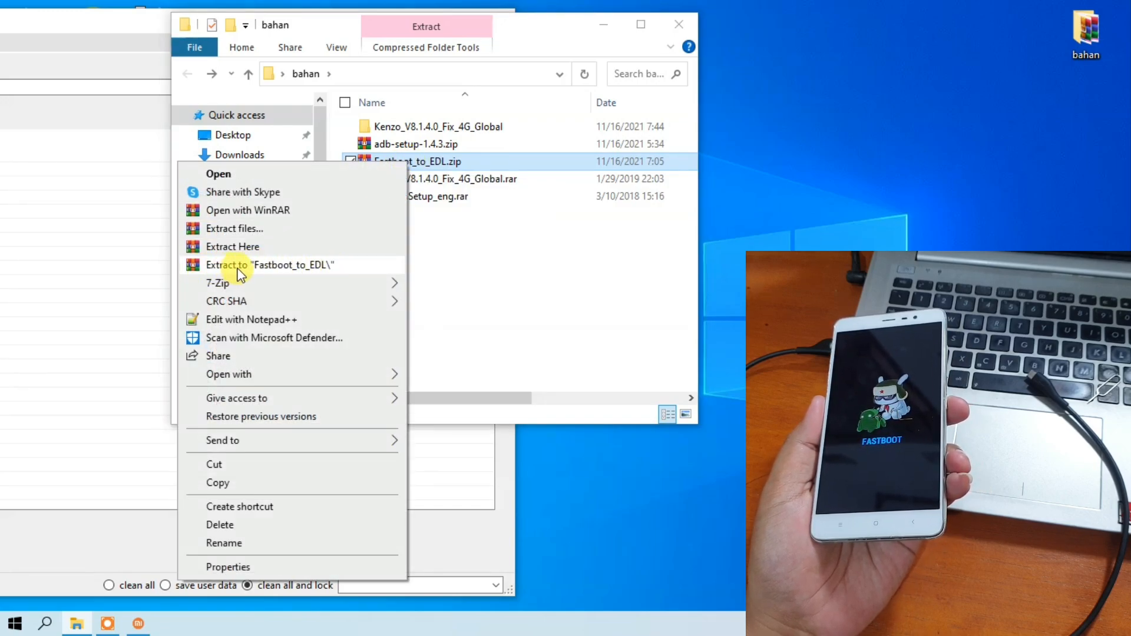
{"action": "left_click", "coordinate": [302, 266]}
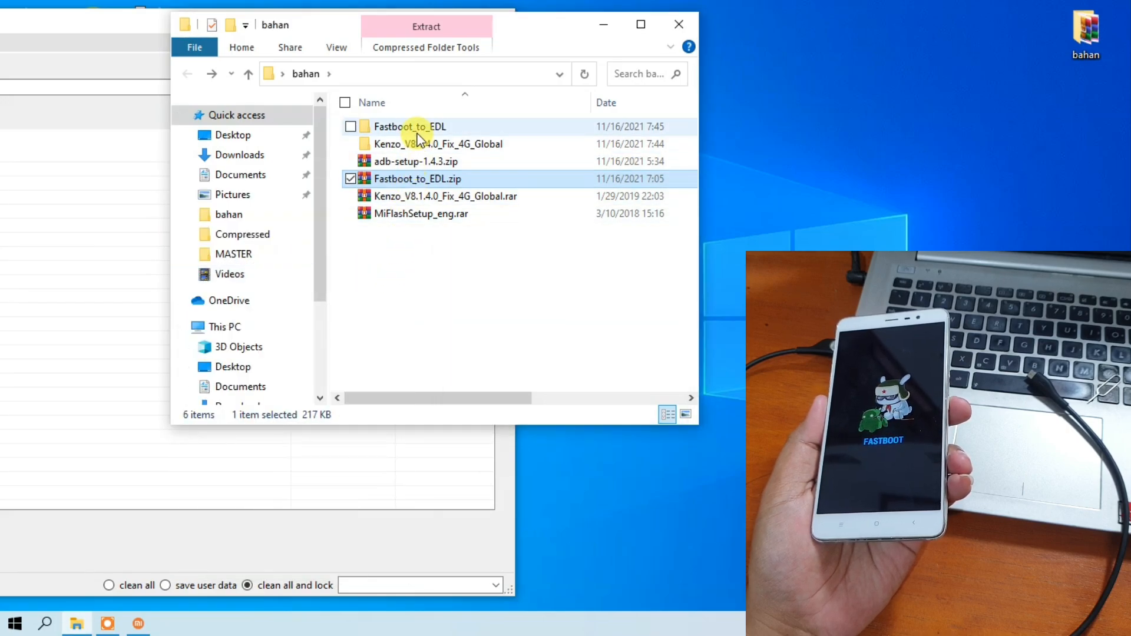
{"action": "left_click", "coordinate": [415, 132]}
{"action": "double_click", "coordinate": [415, 132]}
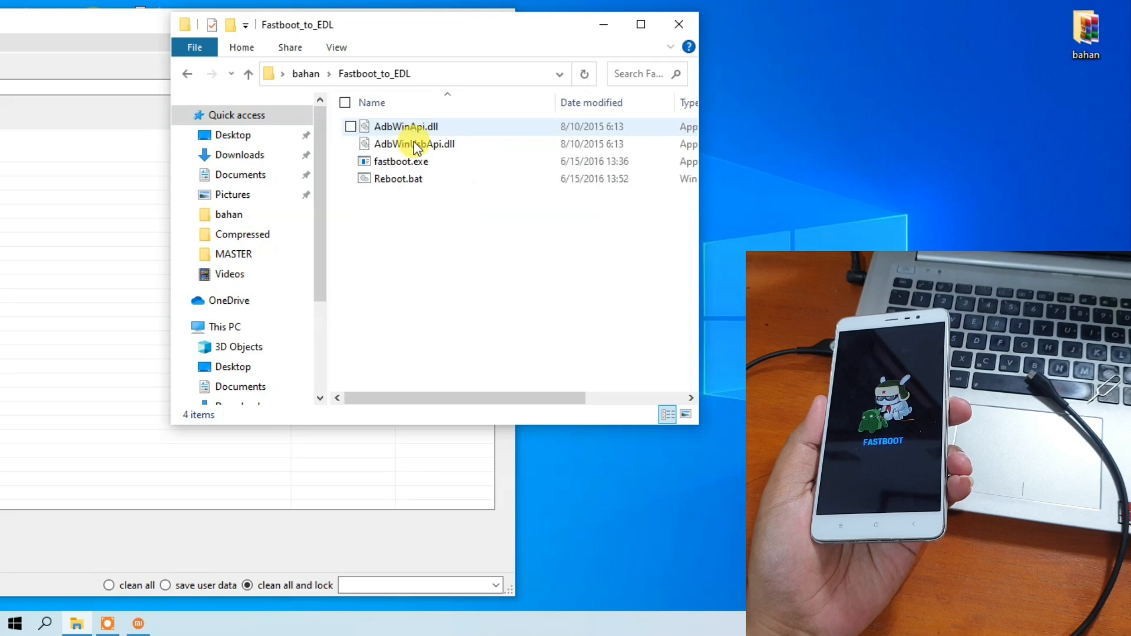
Run Reboot.bat from the Fastboot_to_EDL folder and move its console window clear of the workspace
{"action": "left_click", "coordinate": [400, 184]}
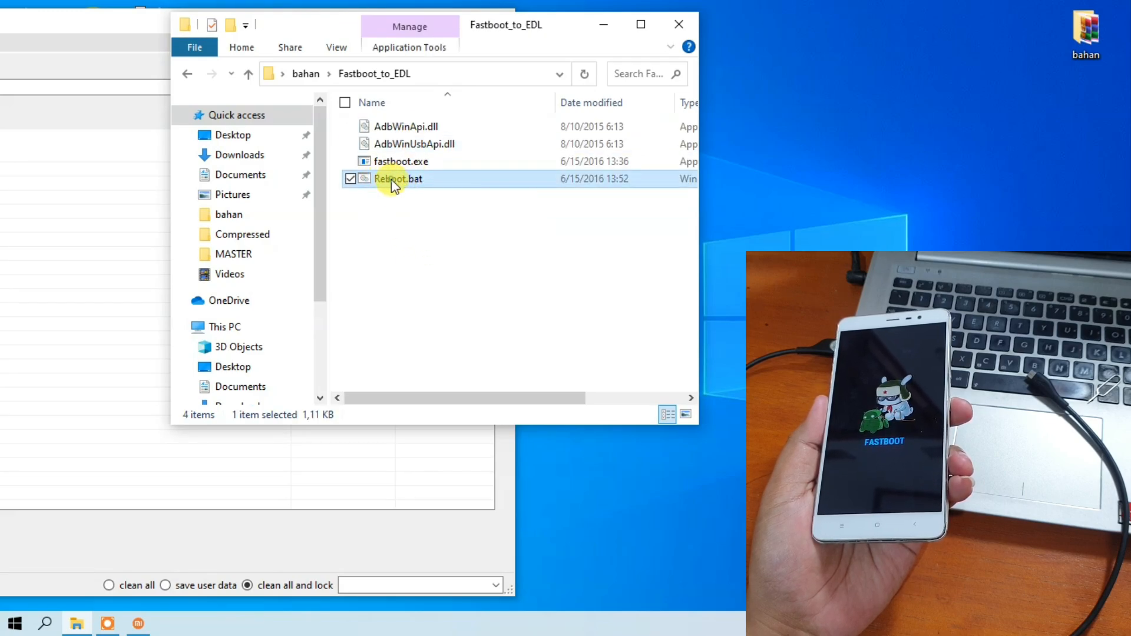
{"action": "double_click", "coordinate": [393, 181]}
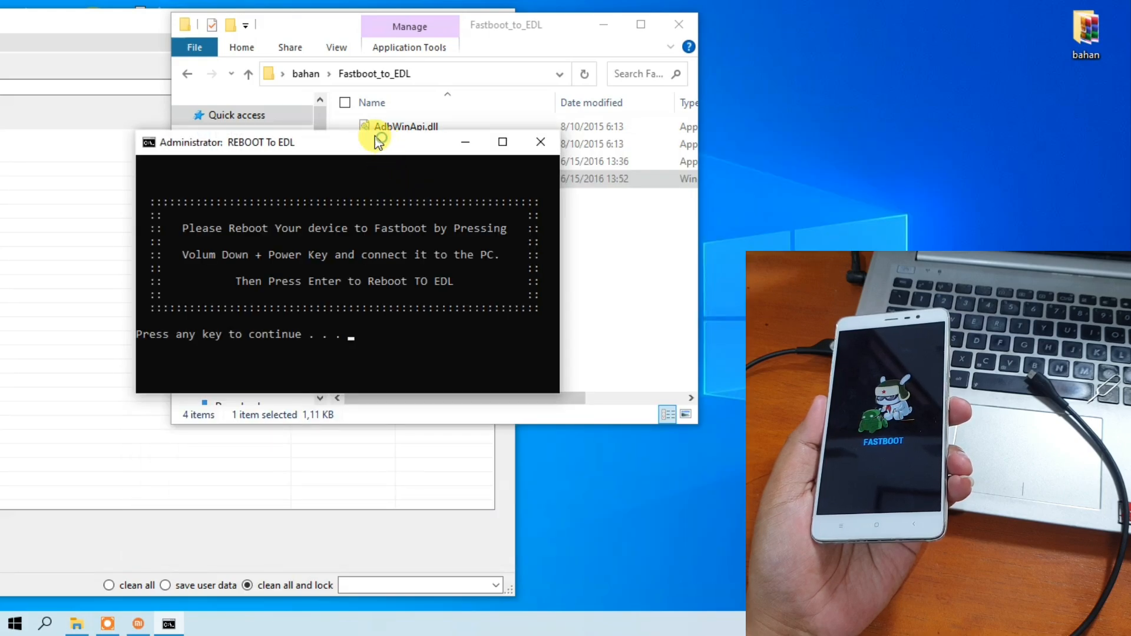
{"action": "left_click_drag", "start_coordinate": [380, 142], "coordinate": [302, 64]}
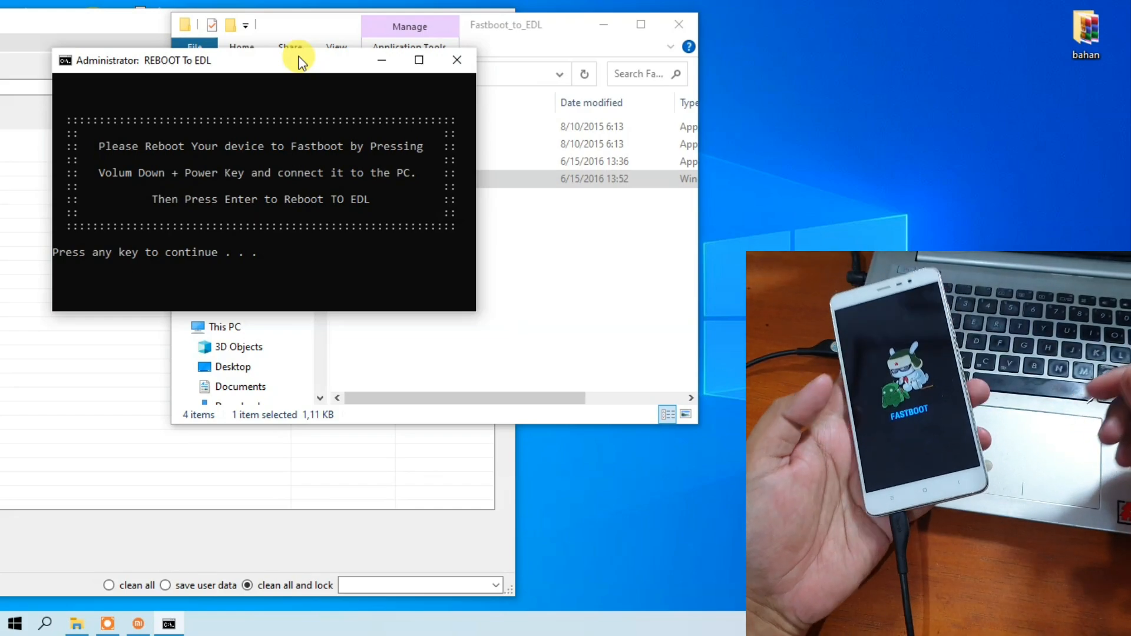
{"action": "mouse_move", "coordinate": [288, 63]}
{"action": "left_mouse_down"}
{"action": "mouse_move", "coordinate": [274, 41]}
{"action": "mouse_move", "coordinate": [290, 47]}
{"action": "left_mouse_up"}
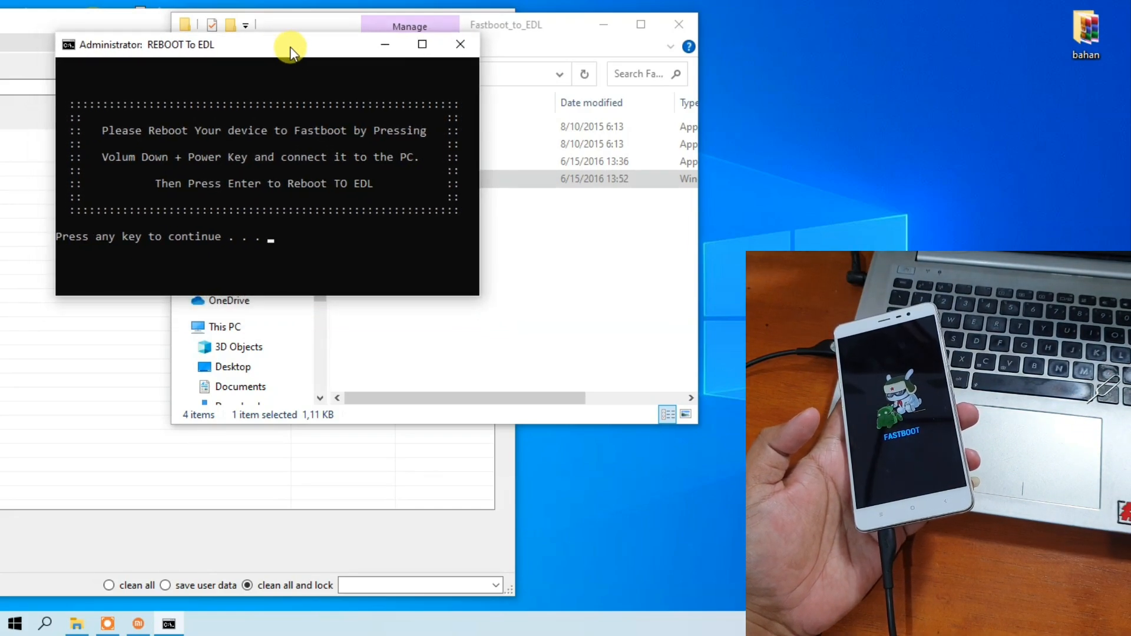
Open Device Manager and arrange it with the REBOOT To EDL console so that both can be monitored
{"action": "left_click", "coordinate": [49, 625]}
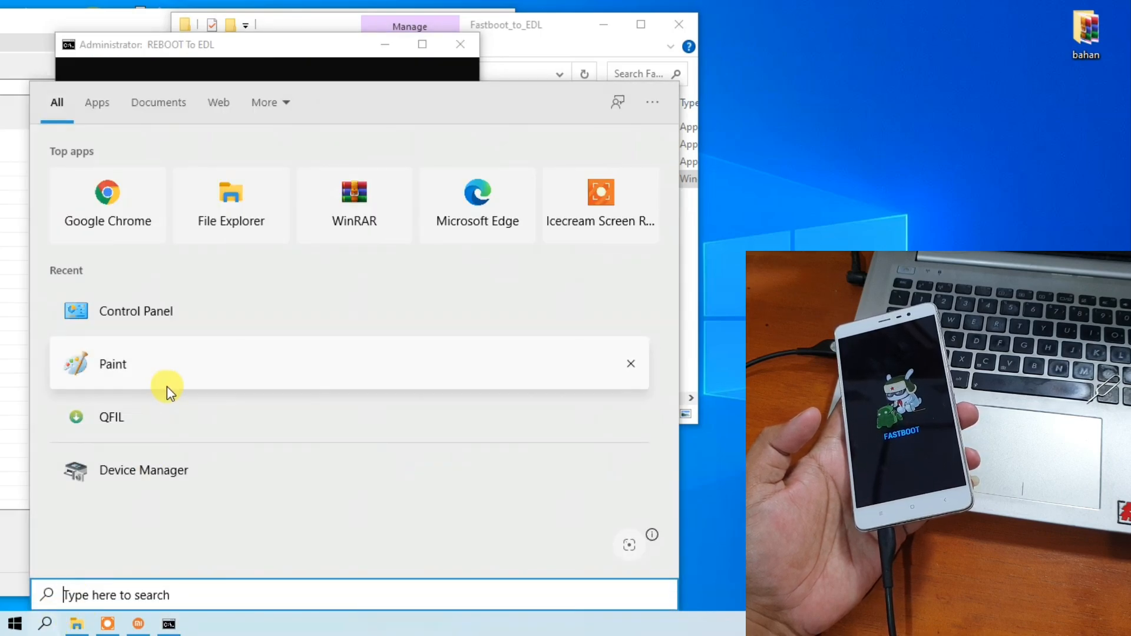
{"action": "left_click", "coordinate": [164, 475]}
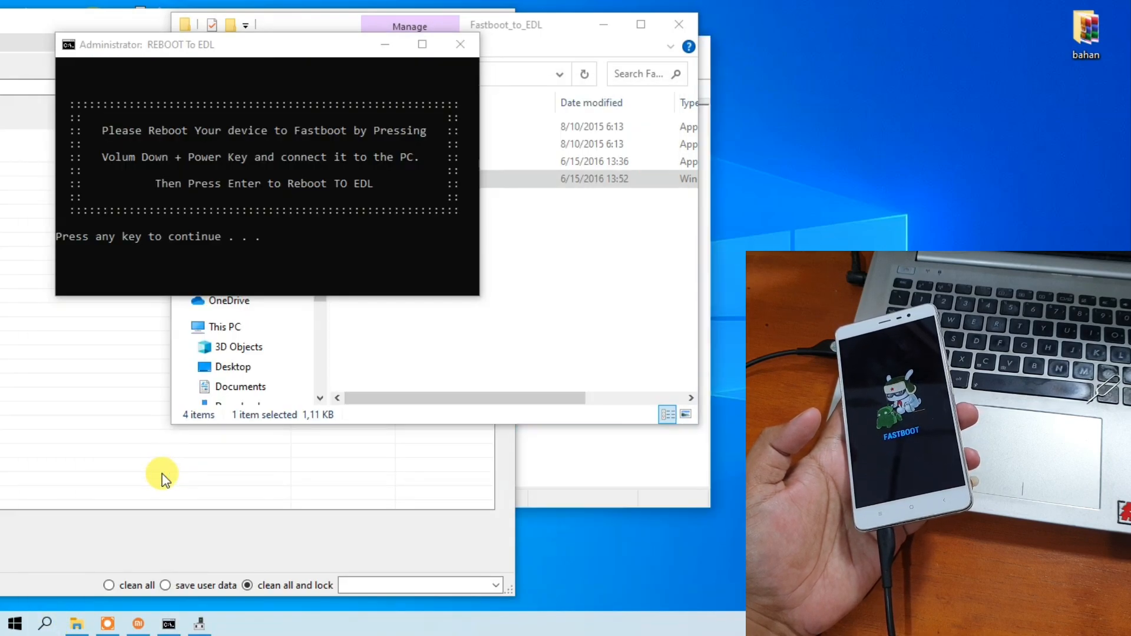
{"action": "left_click", "coordinate": [616, 479]}
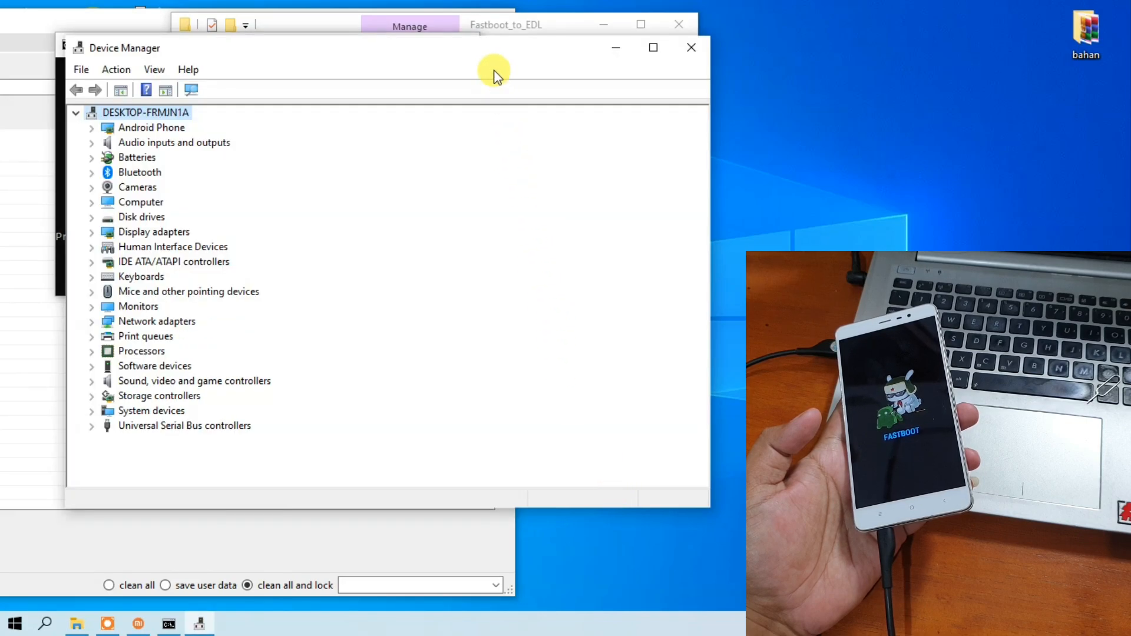
{"action": "left_click_drag", "start_coordinate": [494, 71], "coordinate": [435, 119]}
{"action": "left_click", "coordinate": [337, 62]}
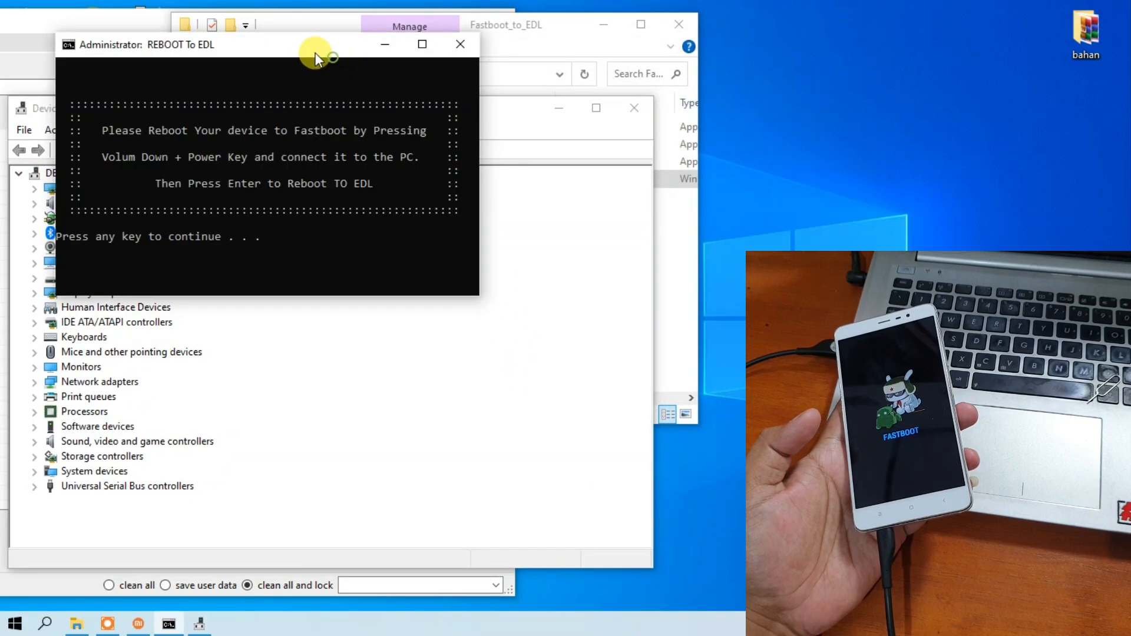
{"action": "left_click_drag", "start_coordinate": [316, 51], "coordinate": [446, 47]}
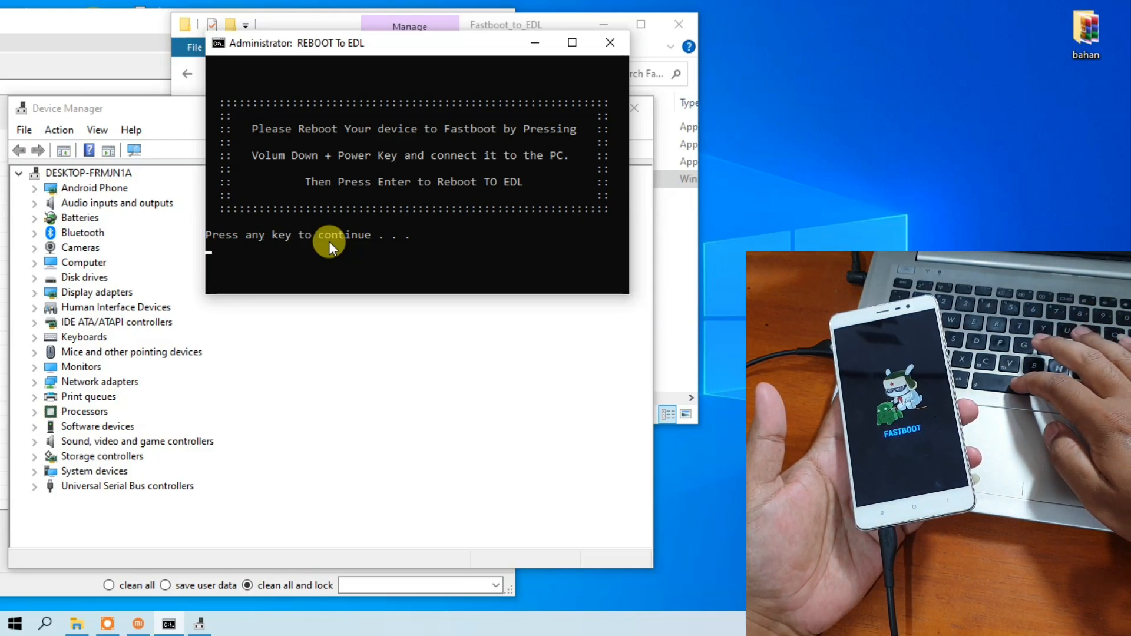
Reboot the connected phone to EDL from the console, close it, and expand Ports (COM & LPT) in Device Manager
{"action": "key", "text": "Return"}
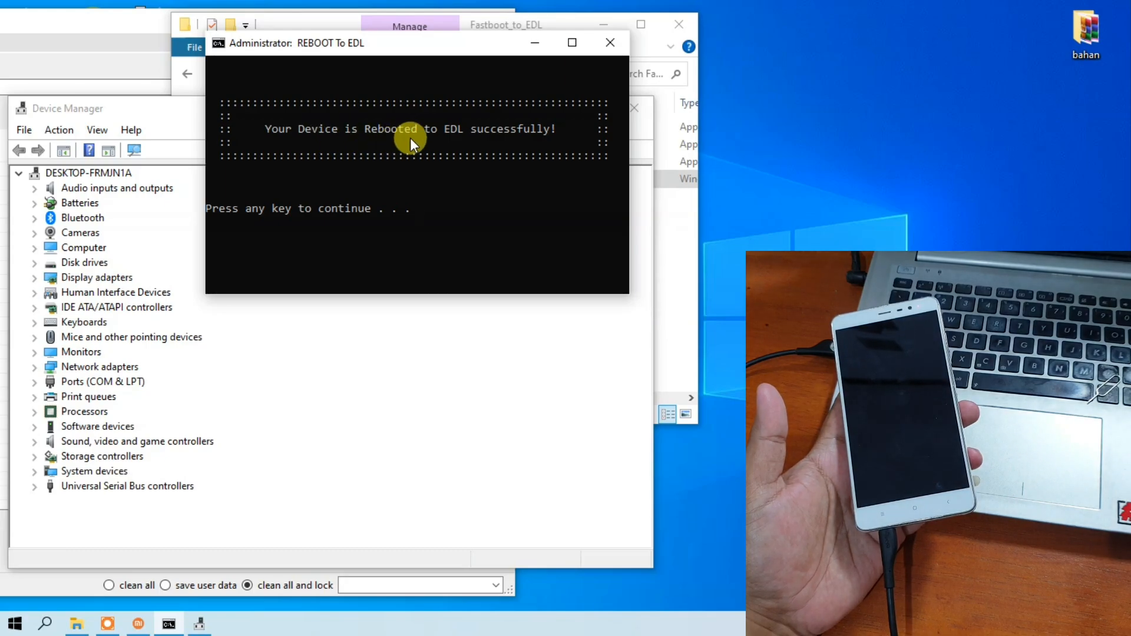
{"action": "left_click", "coordinate": [474, 128]}
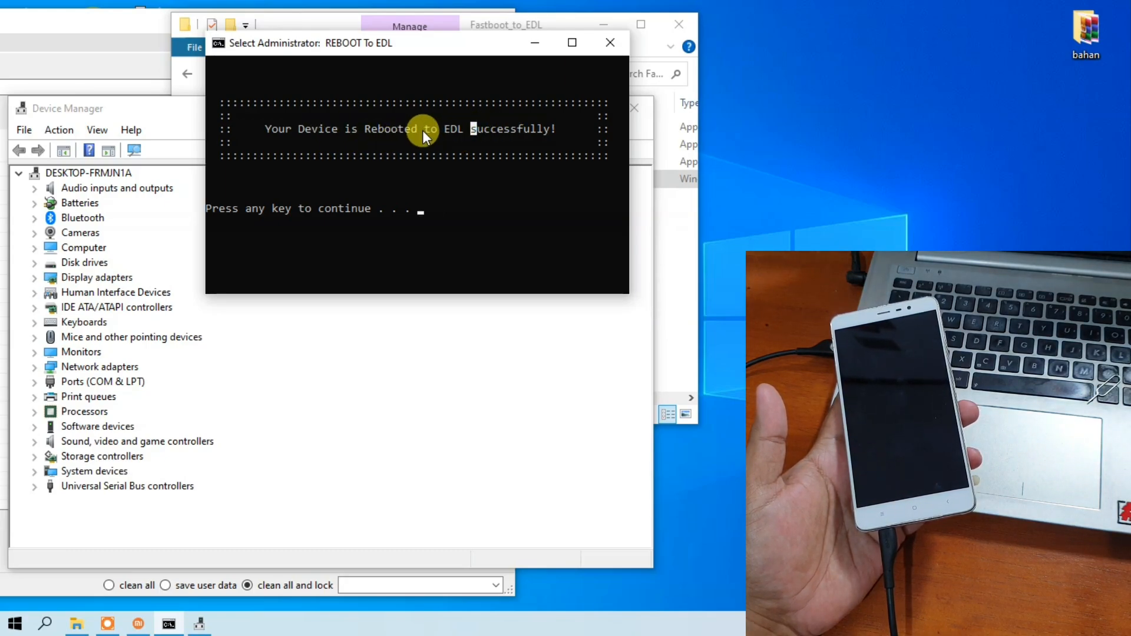
{"action": "left_click", "coordinate": [618, 49]}
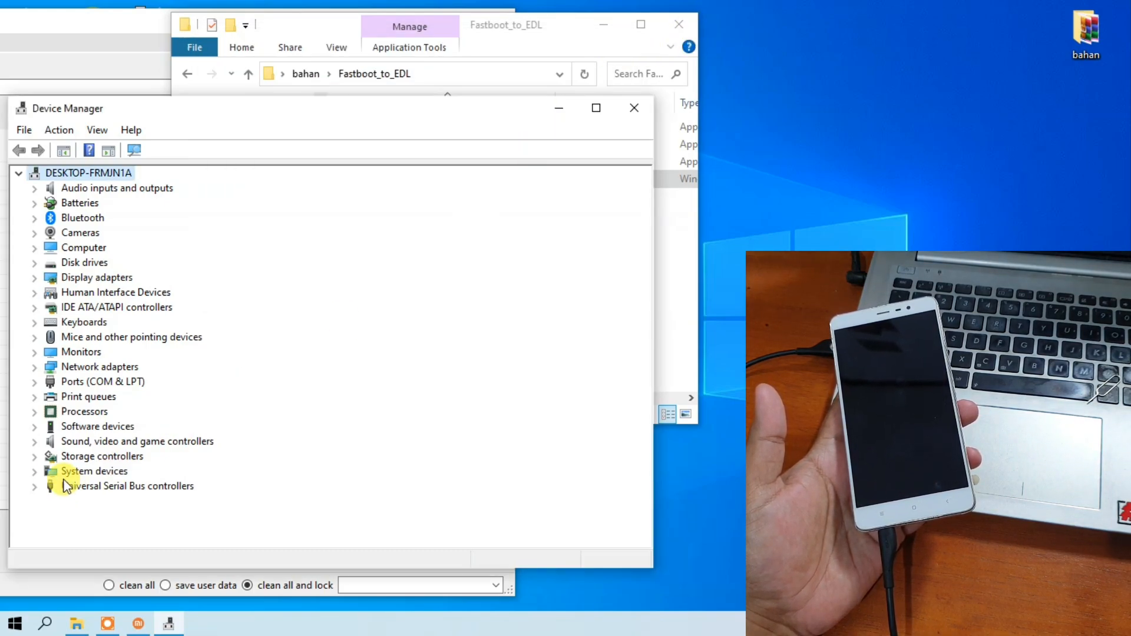
{"action": "left_click", "coordinate": [33, 382]}
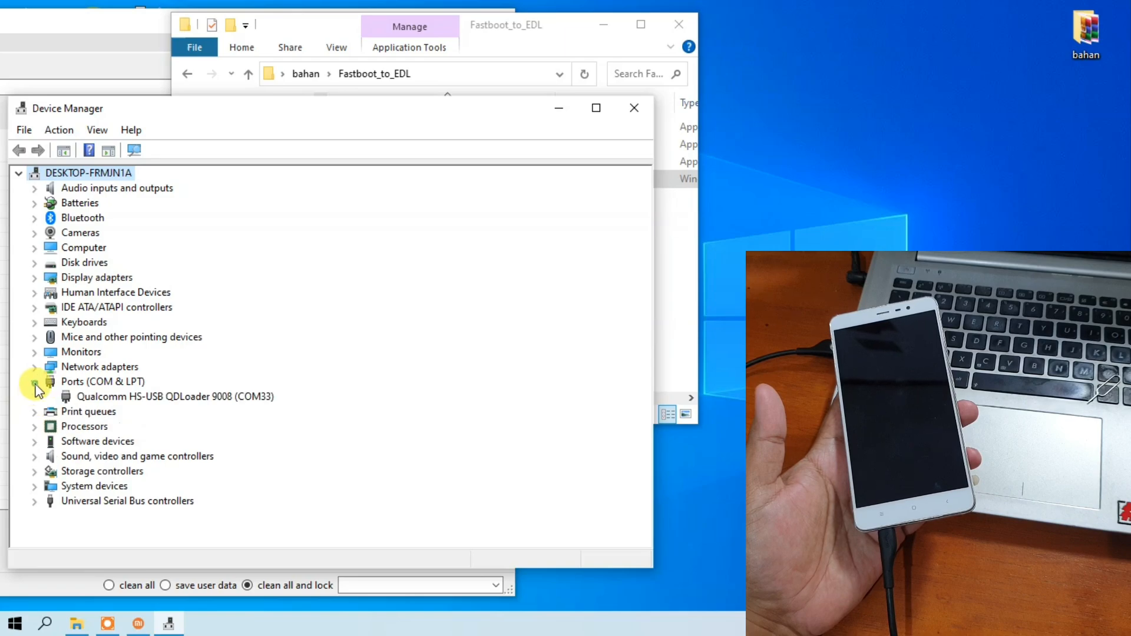
{"action": "left_click", "coordinate": [140, 393]}
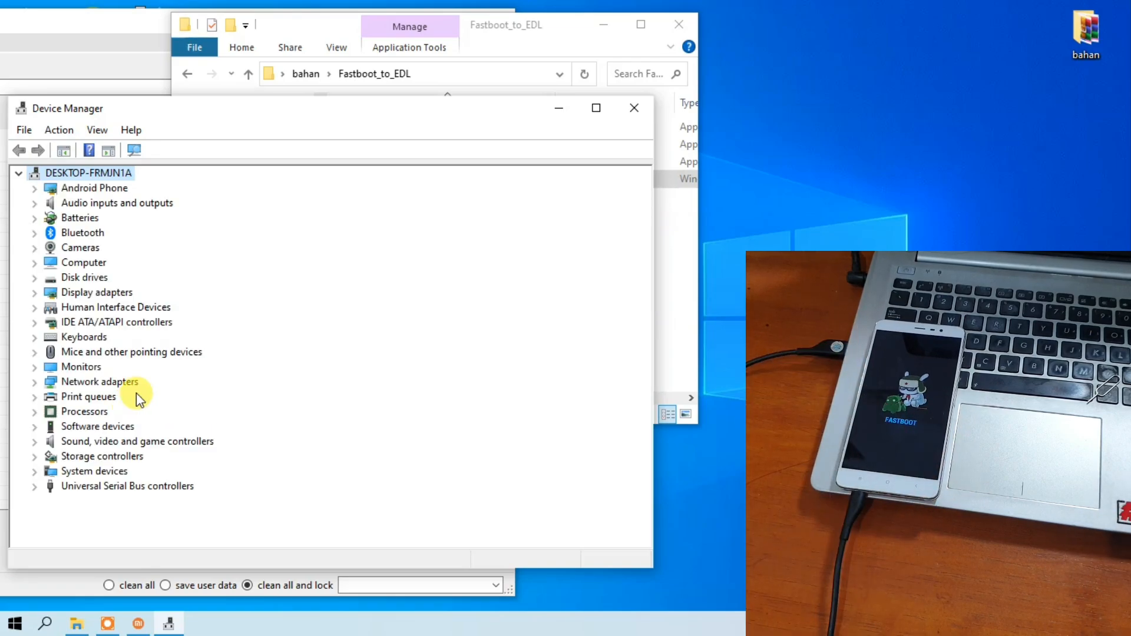
Run Reboot.bat again to reboot the phone from fastboot to EDL, and close the console
{"action": "left_click", "coordinate": [313, 20]}
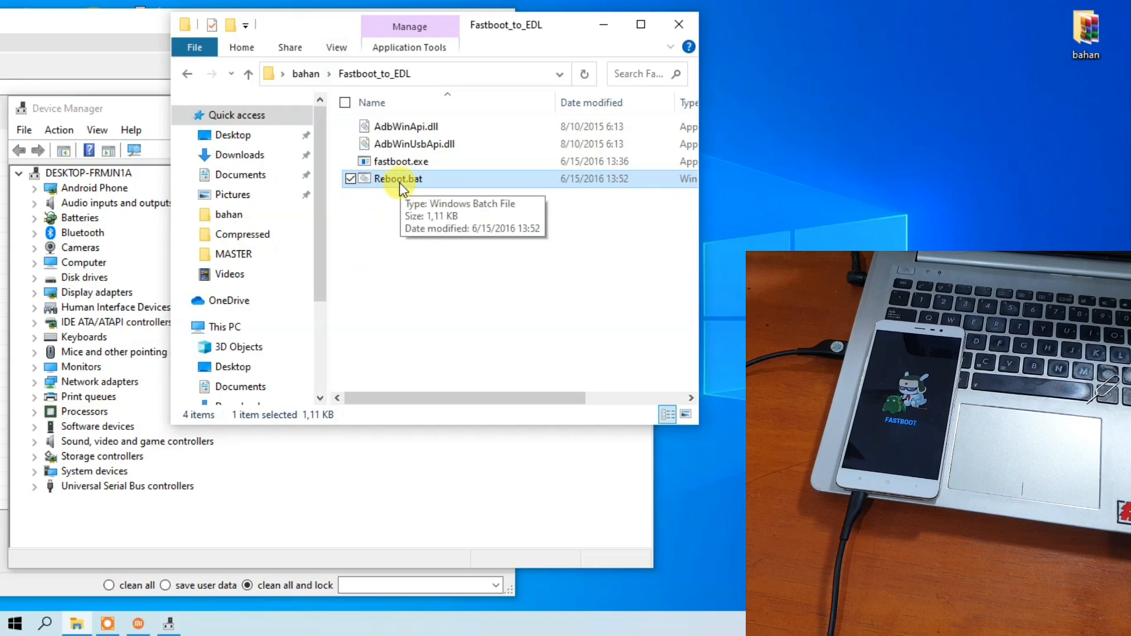
{"action": "double_click", "coordinate": [392, 183]}
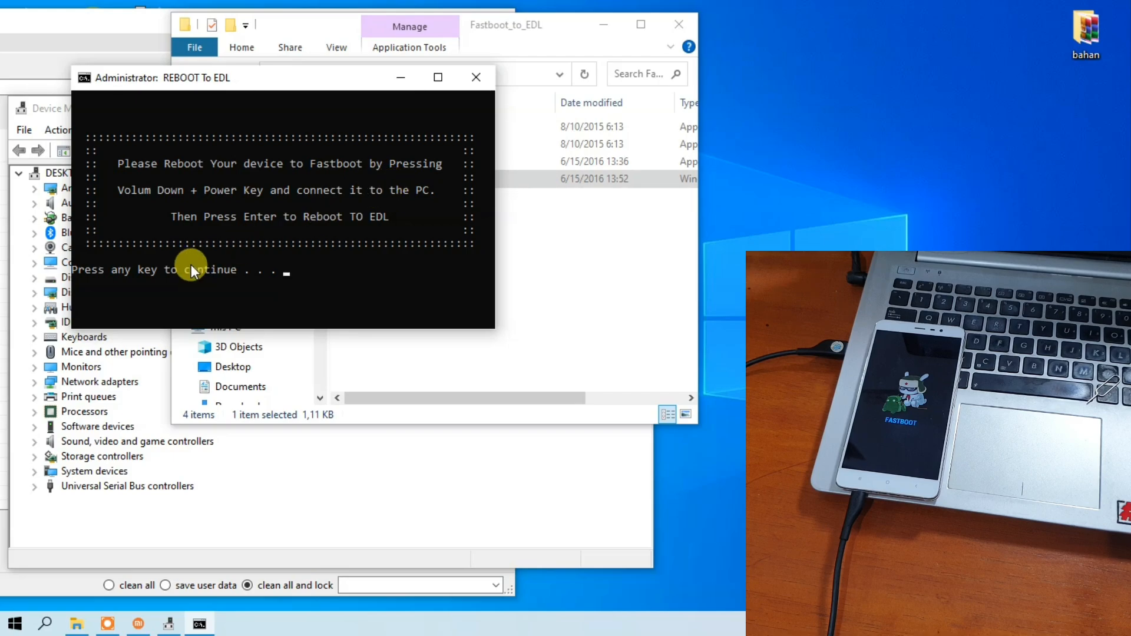
{"action": "key", "text": "Return"}
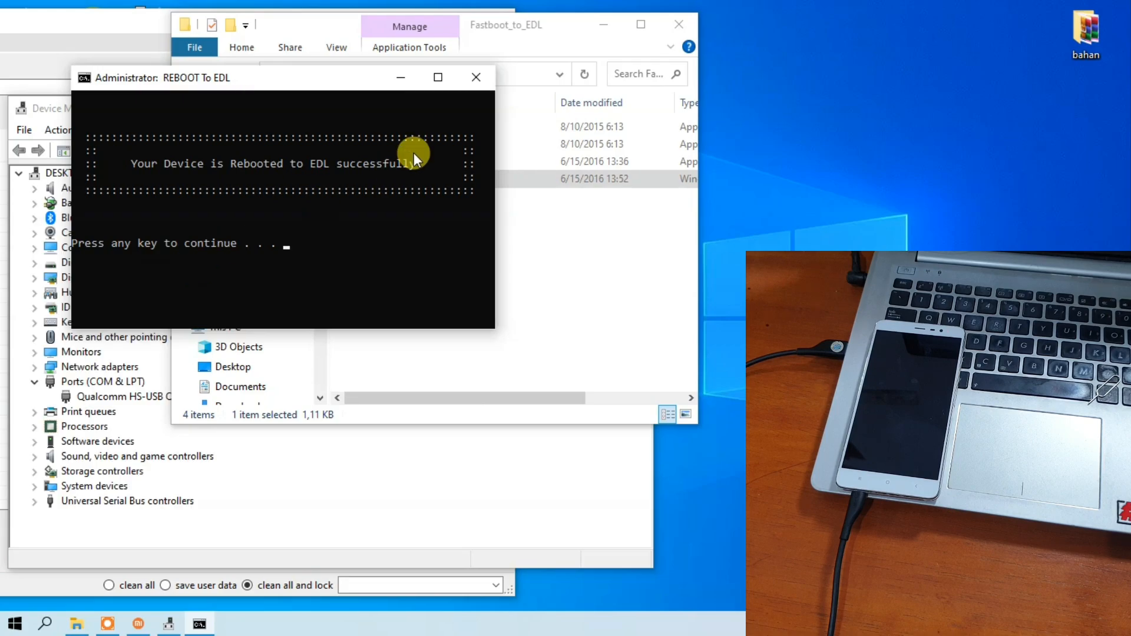
{"action": "left_click", "coordinate": [476, 82]}
Uncover Device Manager, check the Qualcomm HS-USB QDLoader 9008 port, and minimize the window
{"action": "left_click_drag", "start_coordinate": [299, 26], "coordinate": [765, 15]}
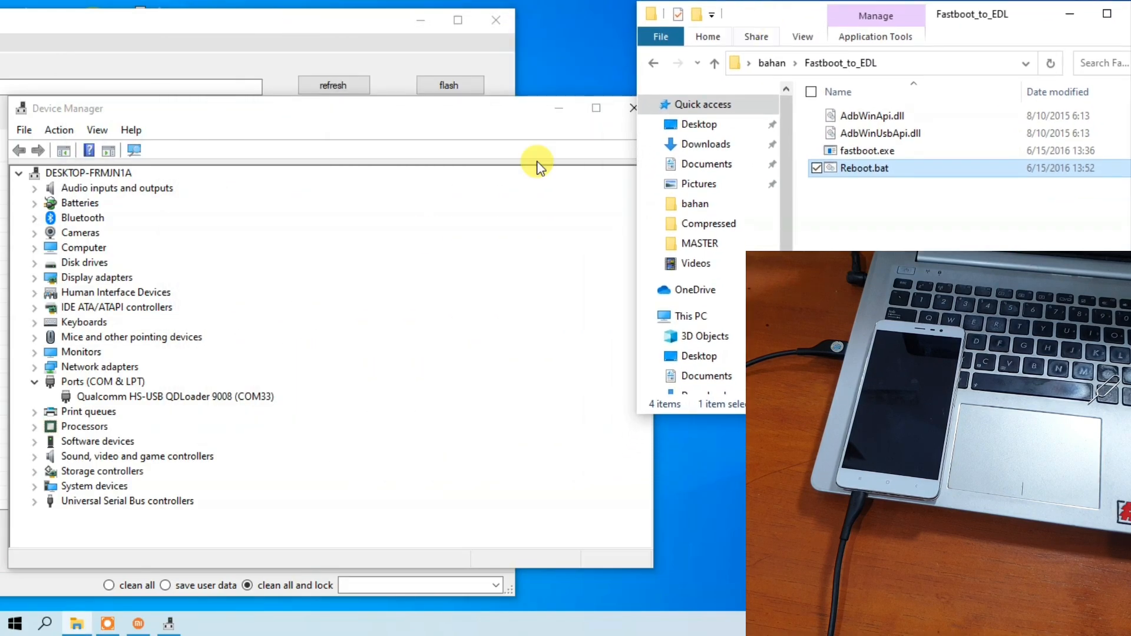
{"action": "left_click", "coordinate": [155, 398]}
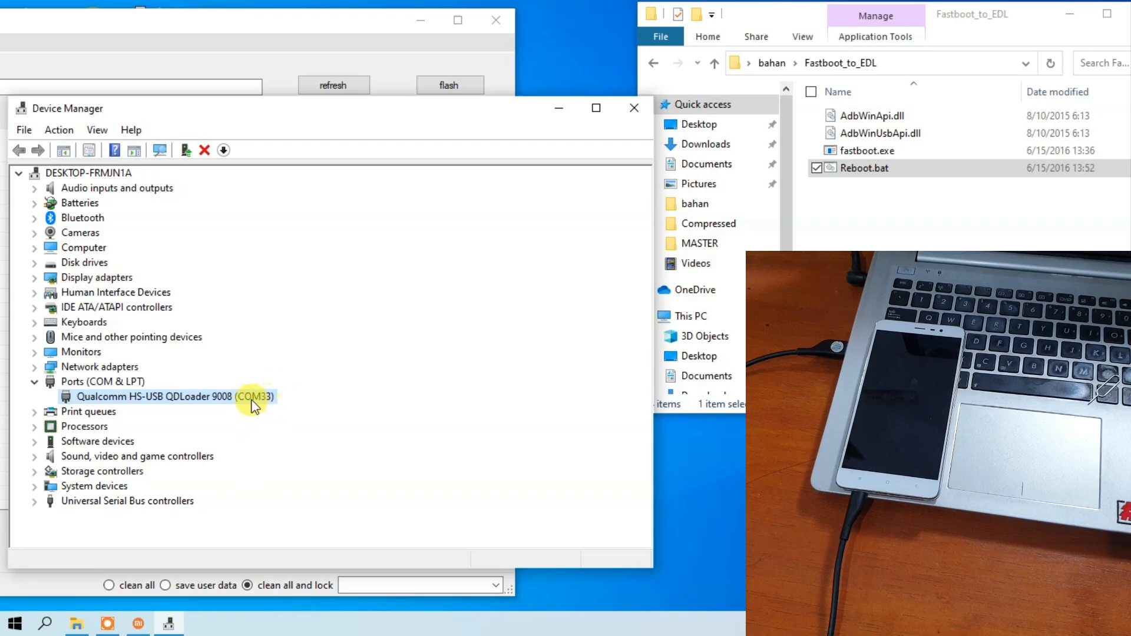
{"action": "left_click", "coordinate": [558, 112]}
Arrange the MiFlash window side by side with the folder window, showing bahan with Kenzo_V8.1.4.0_Fix_4G_Global selected
{"action": "left_click_drag", "start_coordinate": [313, 19], "coordinate": [722, 18]}
{"action": "left_click", "coordinate": [1070, 247]}
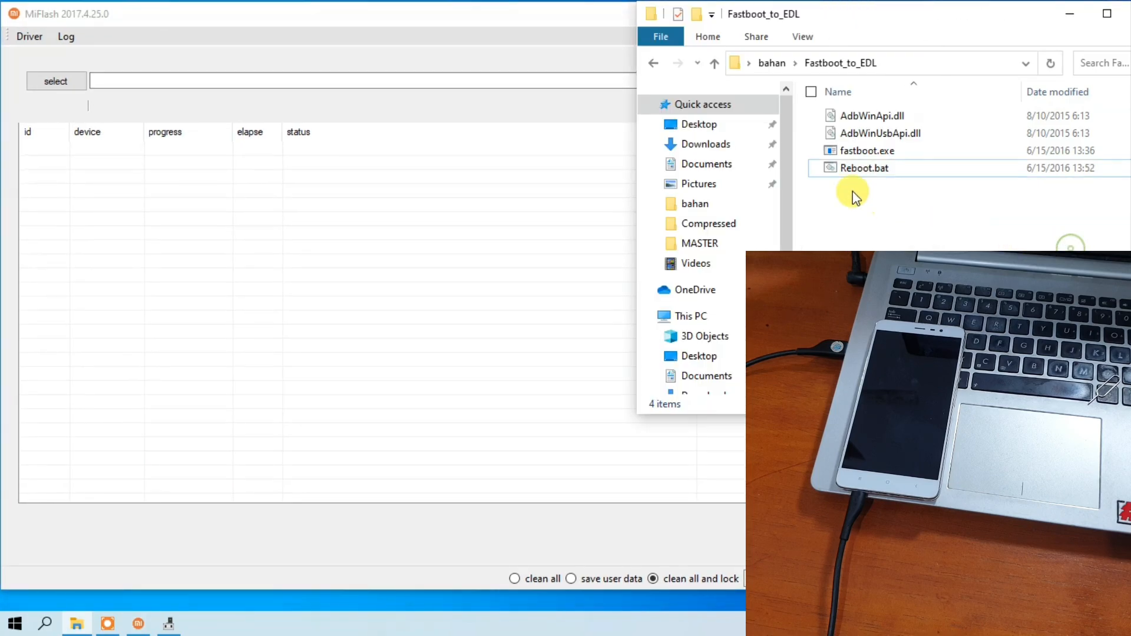
{"action": "left_click_drag", "start_coordinate": [794, 130], "coordinate": [677, 126]}
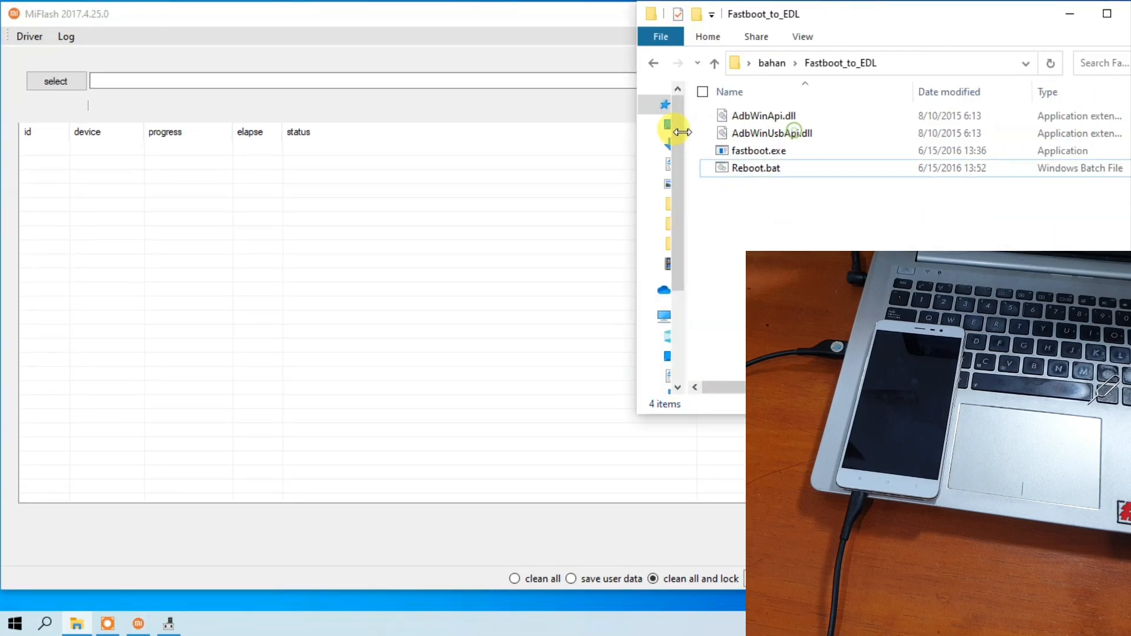
{"action": "left_click_drag", "start_coordinate": [748, 24], "coordinate": [863, 15]}
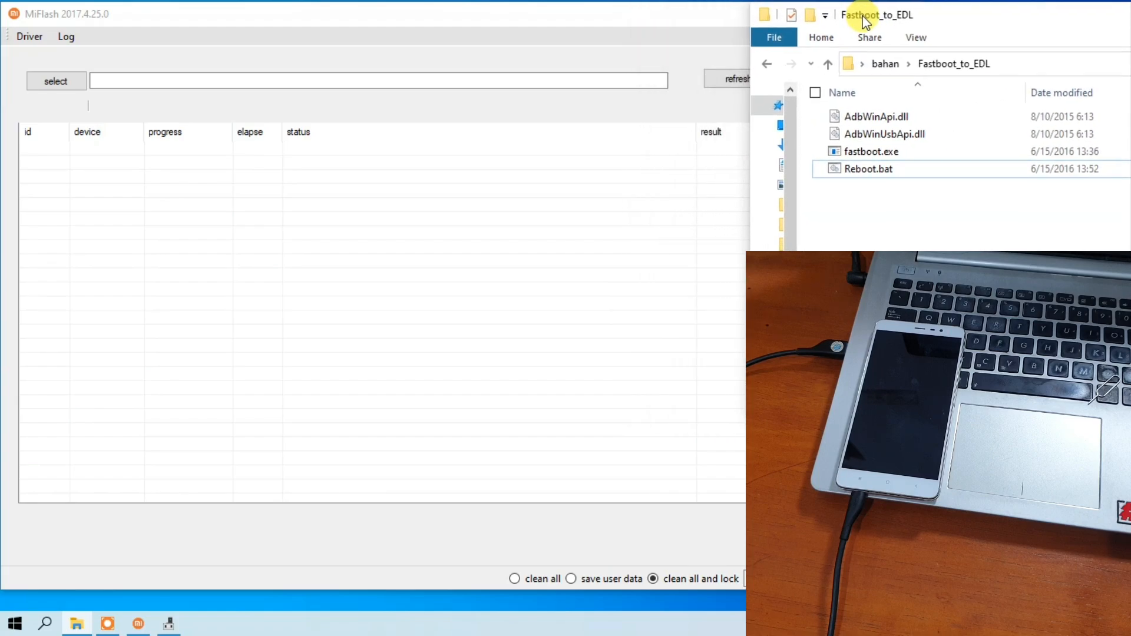
{"action": "left_click", "coordinate": [773, 67]}
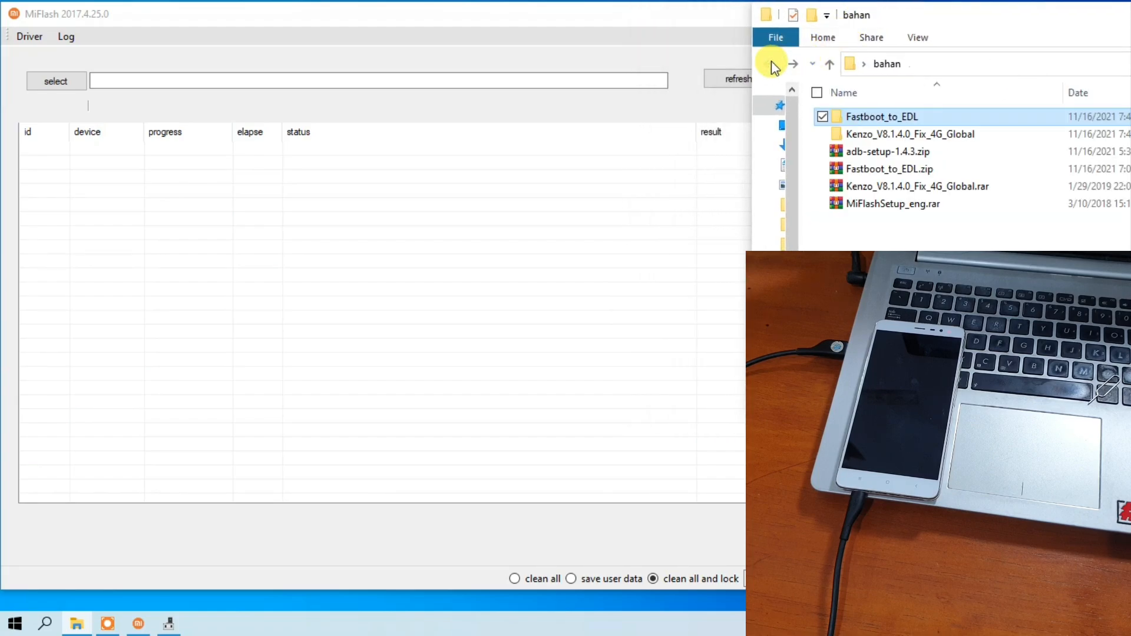
{"action": "left_click", "coordinate": [866, 135]}
{"action": "left_click", "coordinate": [679, 11]}
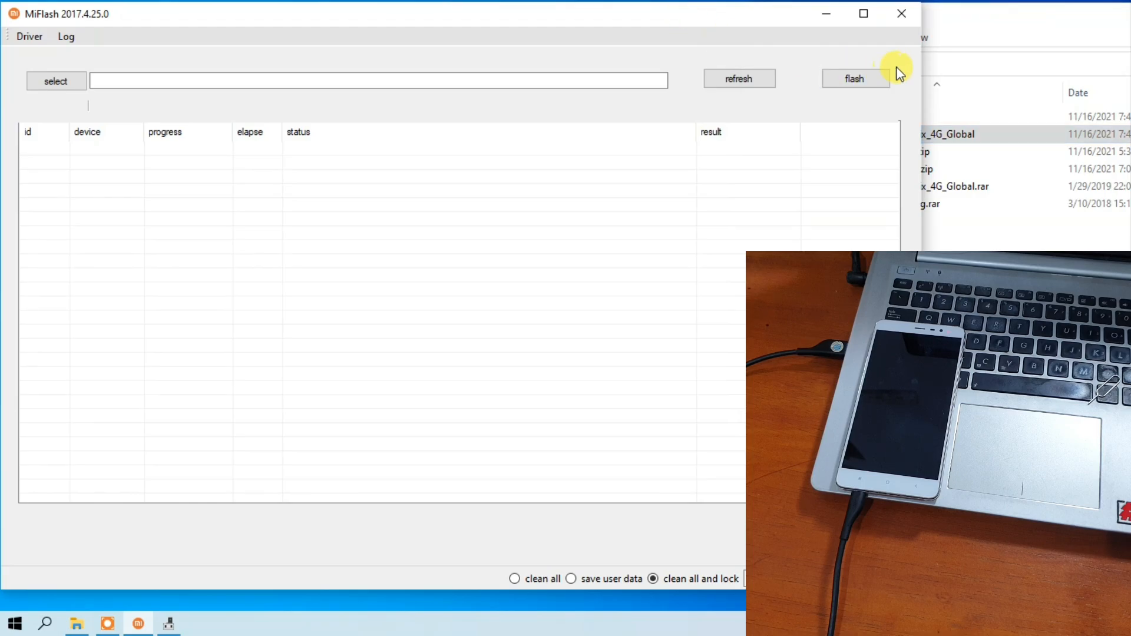
{"action": "left_click_drag", "start_coordinate": [920, 65], "coordinate": [795, 49]}
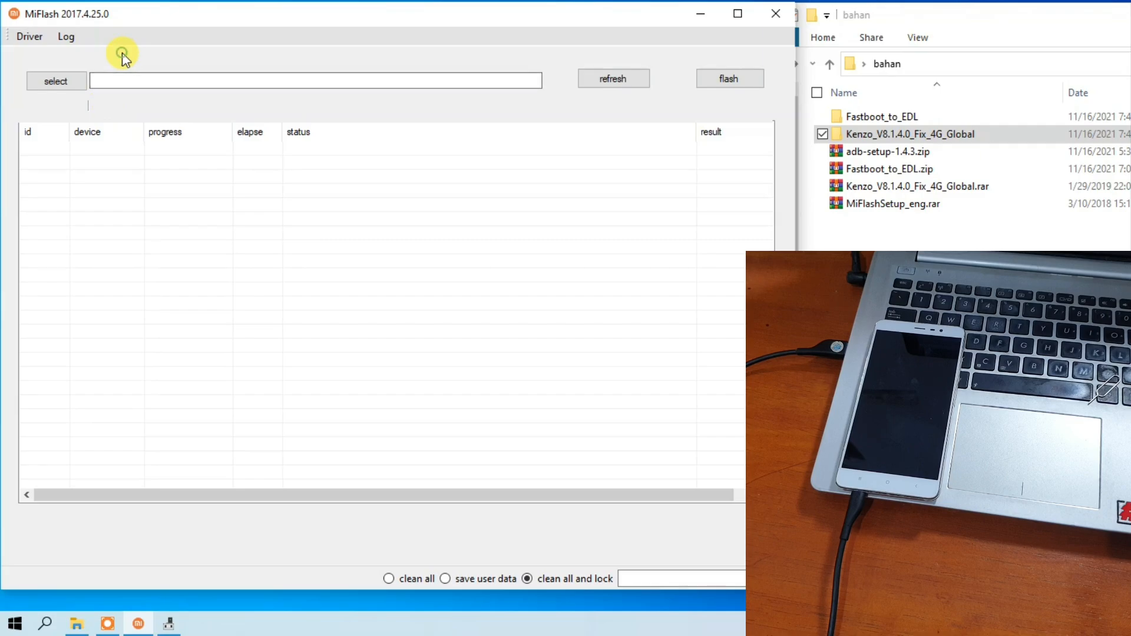
Set the firmware path to the Kenzo_V8.1.4.0_Fix_4G_Global folder inside bahan on the Desktop
{"action": "left_click", "coordinate": [53, 84]}
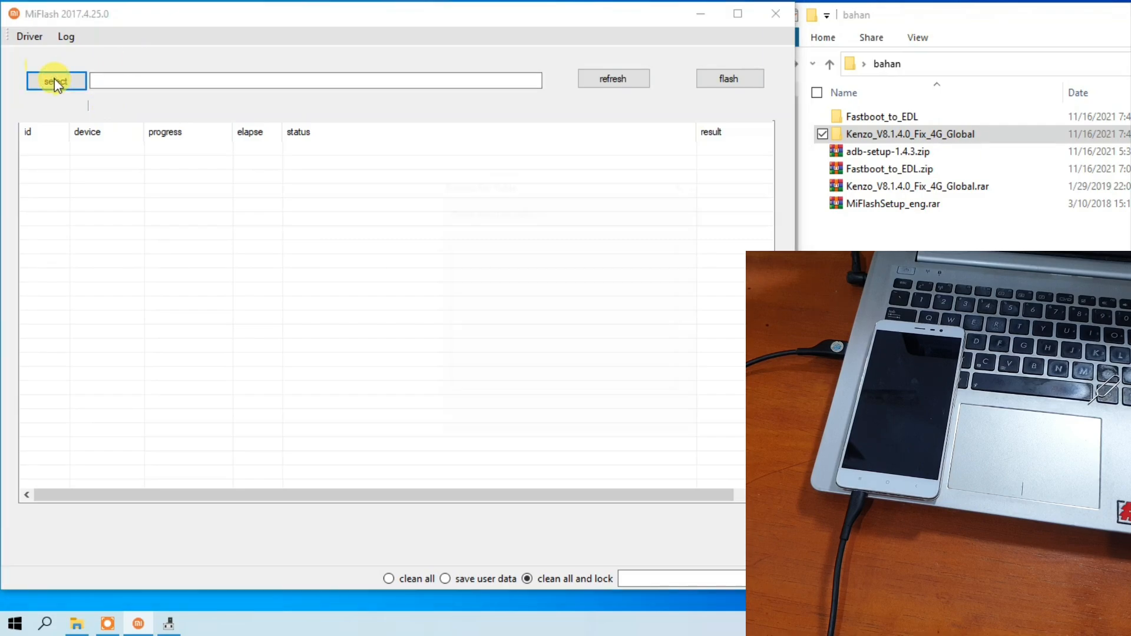
{"action": "left_click_drag", "start_coordinate": [608, 199], "coordinate": [370, 168]}
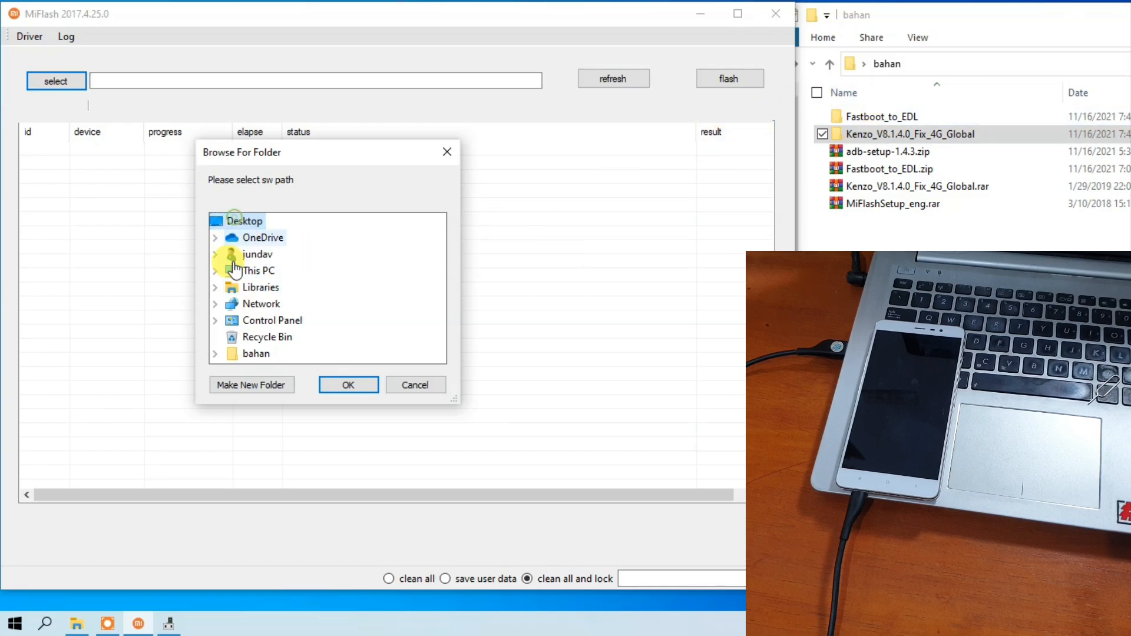
{"action": "left_click", "coordinate": [215, 354]}
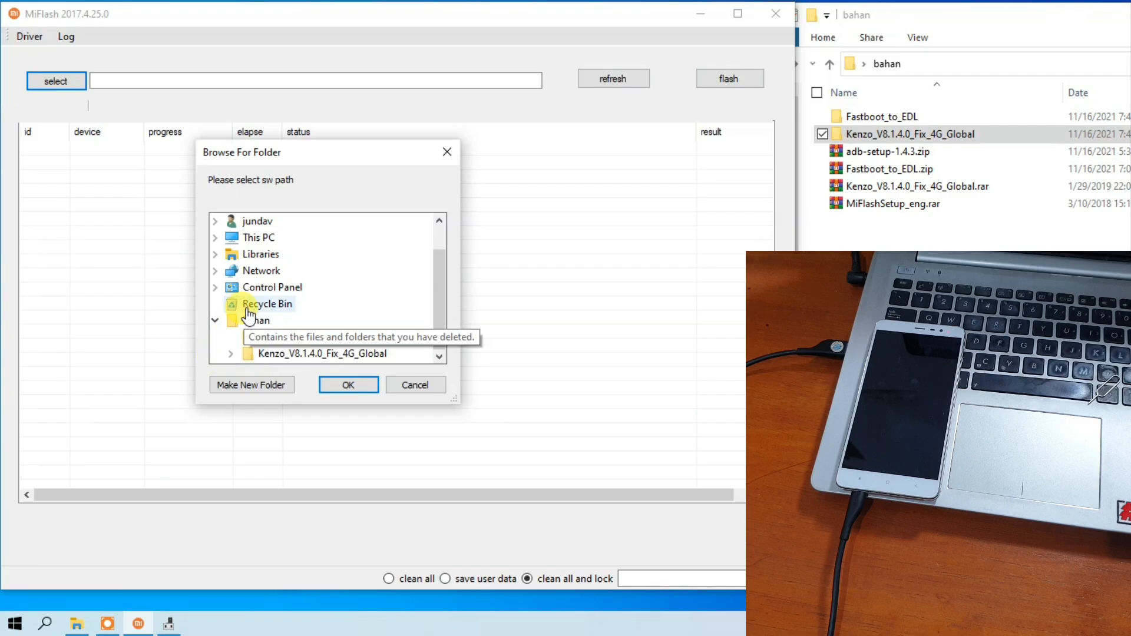
{"action": "left_click", "coordinate": [261, 356]}
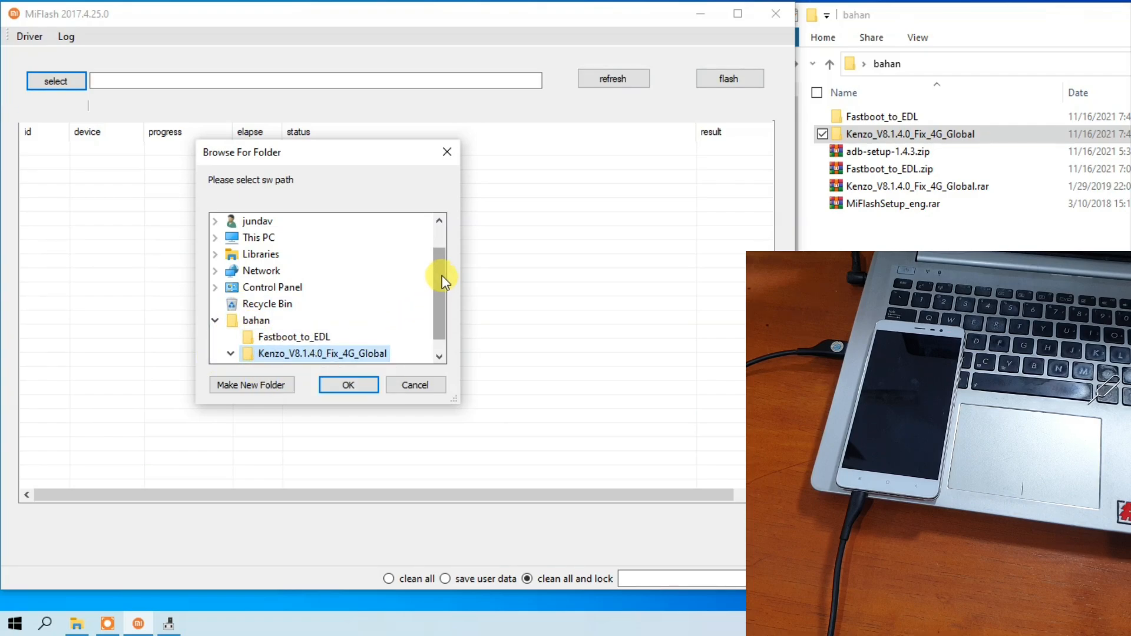
{"action": "left_click_drag", "start_coordinate": [441, 279], "coordinate": [432, 318]}
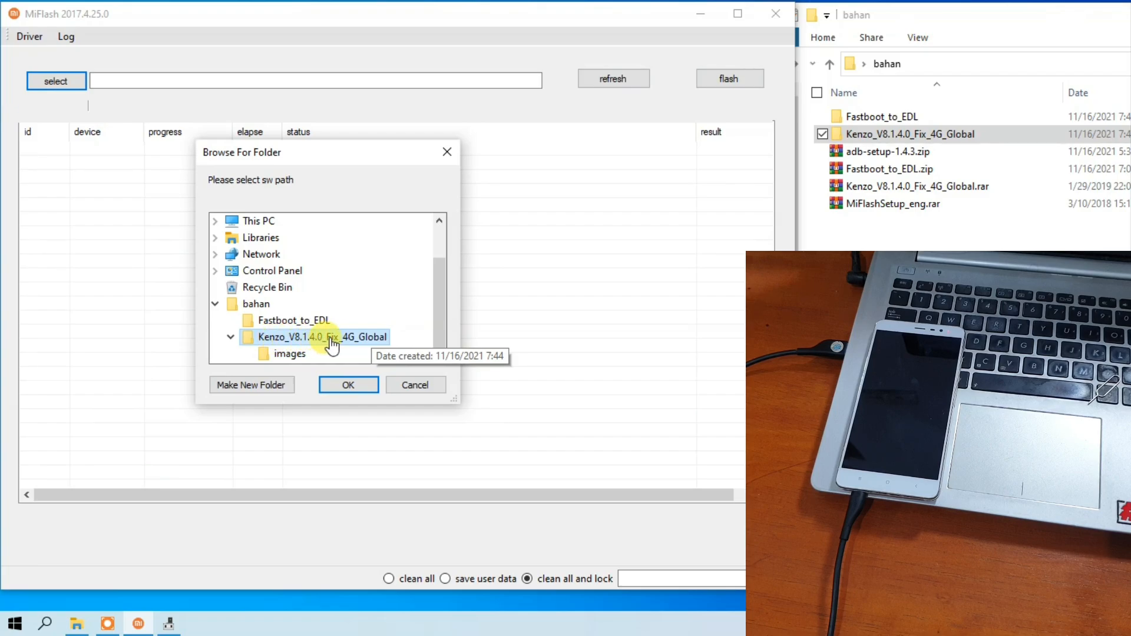
{"action": "left_click", "coordinate": [292, 355]}
{"action": "left_click", "coordinate": [295, 337]}
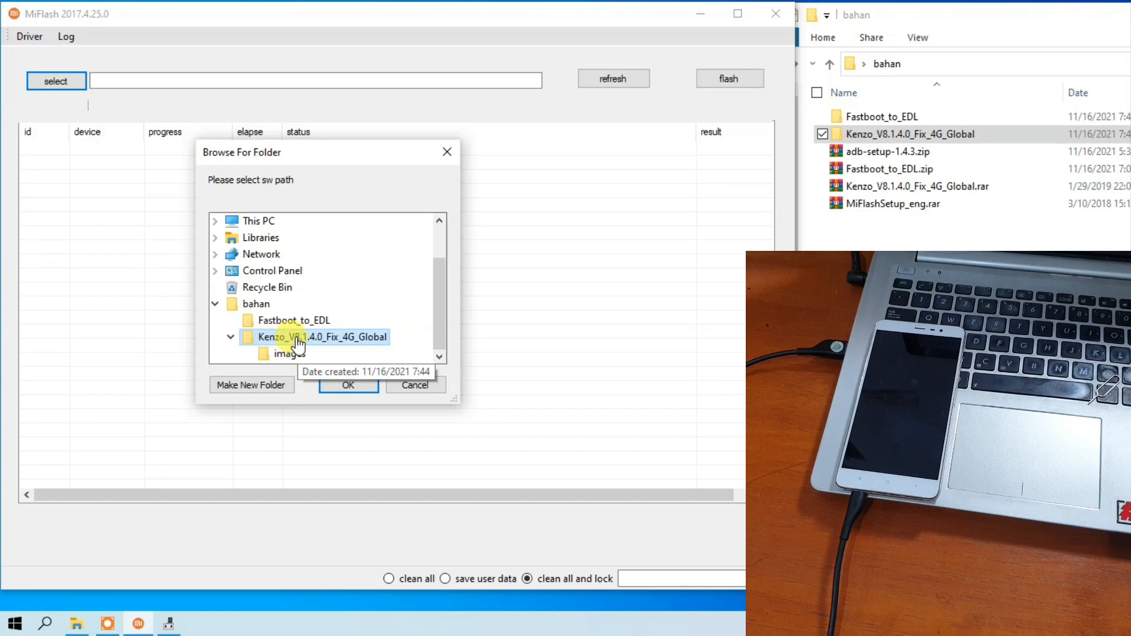
{"action": "left_click", "coordinate": [346, 390]}
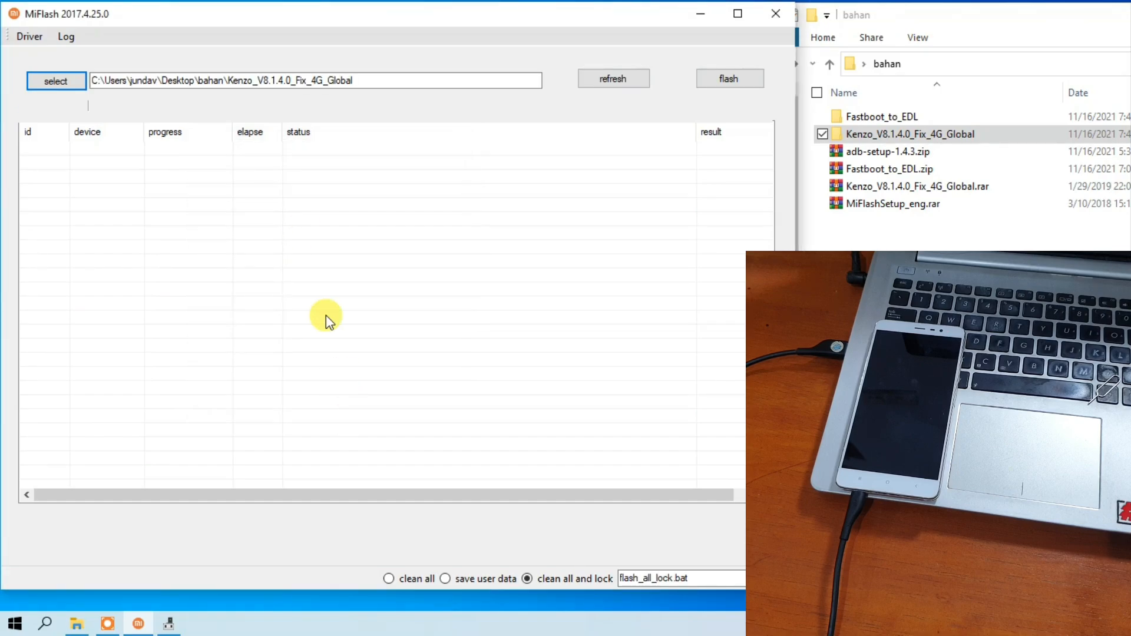
Check the firmware folder name in the path, set the flash mode to clean all, and refresh the device list
{"action": "left_click", "coordinate": [230, 80]}
{"action": "left_click_drag", "start_coordinate": [230, 80], "coordinate": [406, 80]}
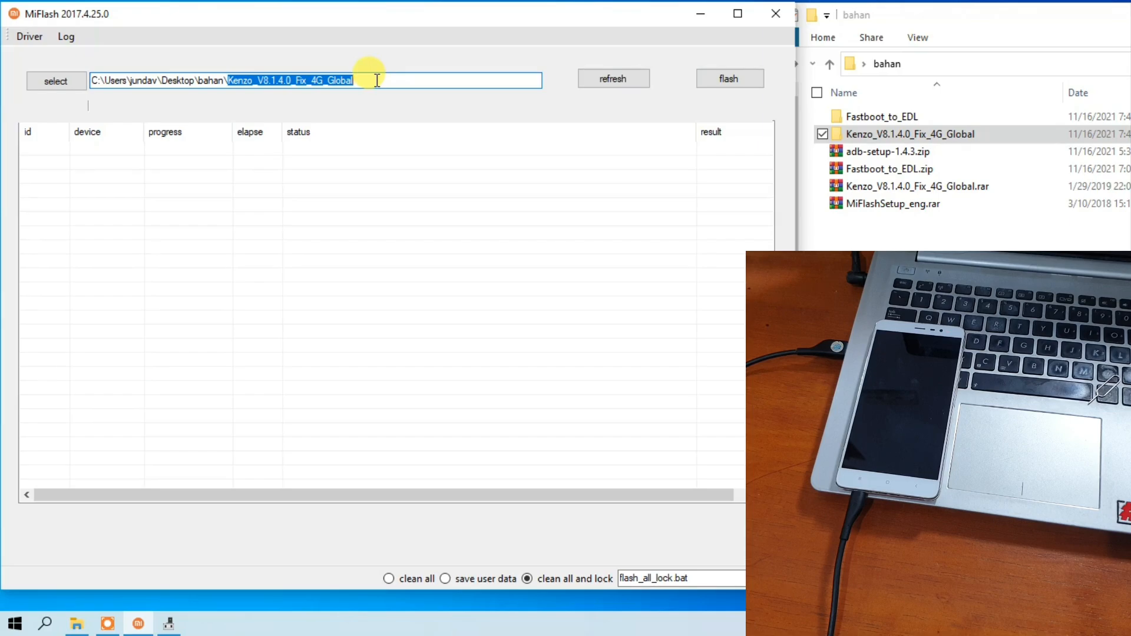
{"action": "left_click", "coordinate": [377, 80]}
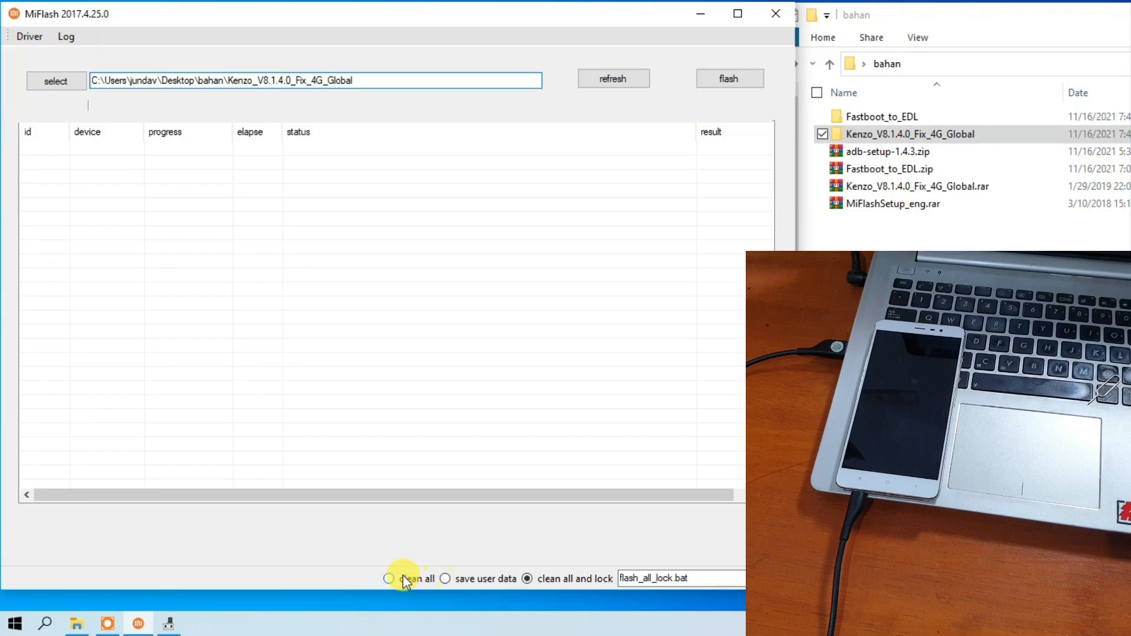
{"action": "left_click", "coordinate": [420, 579]}
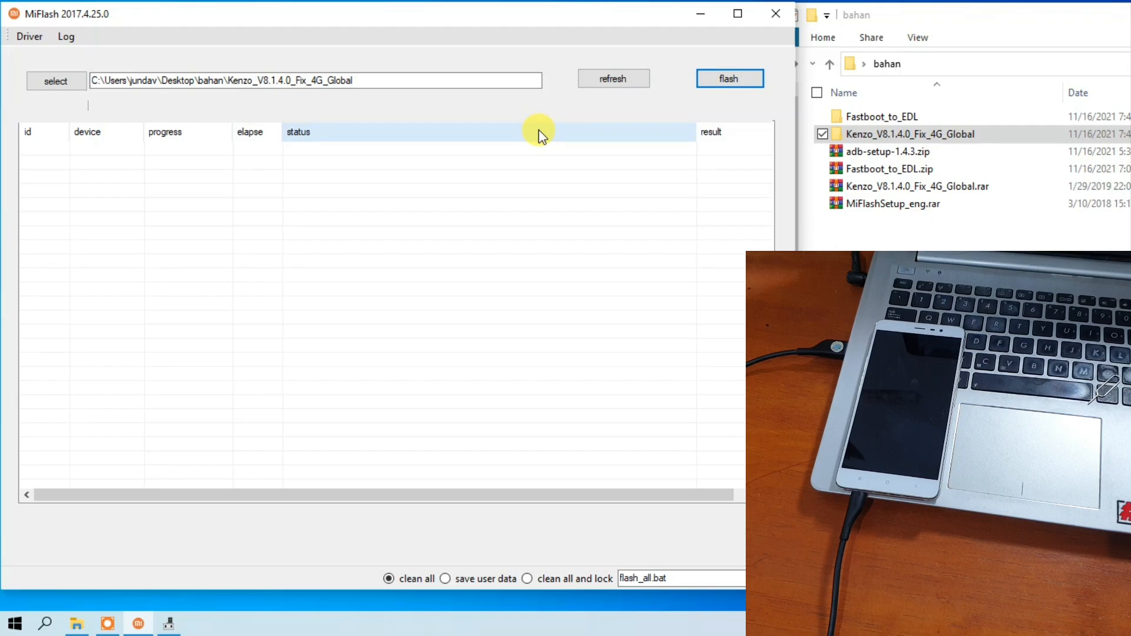
{"action": "left_click", "coordinate": [600, 80]}
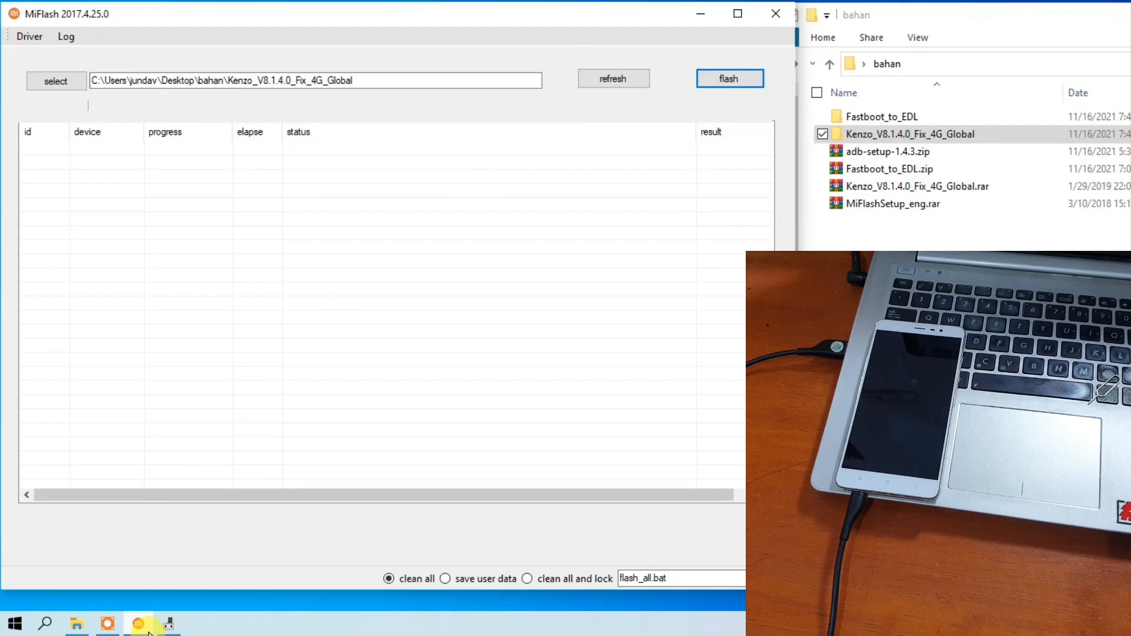
Bring up Device Manager, run Reboot.bat from the Fastboot_to_EDL folder to reboot the phone to EDL, and close the console
{"action": "left_click", "coordinate": [169, 625]}
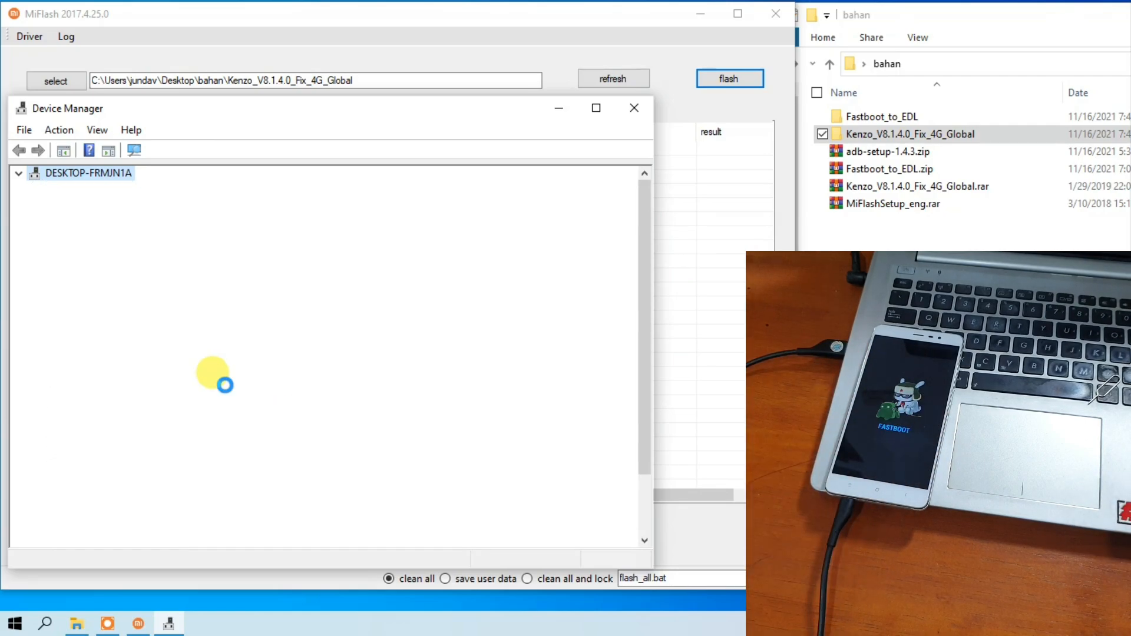
{"action": "left_click", "coordinate": [879, 119]}
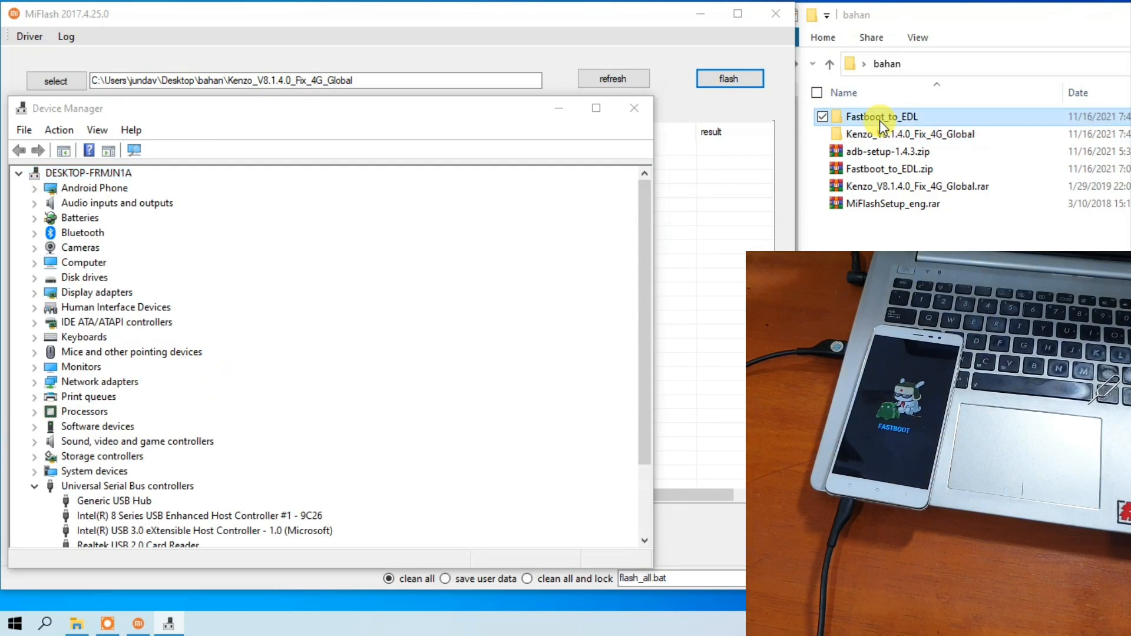
{"action": "double_click", "coordinate": [878, 119]}
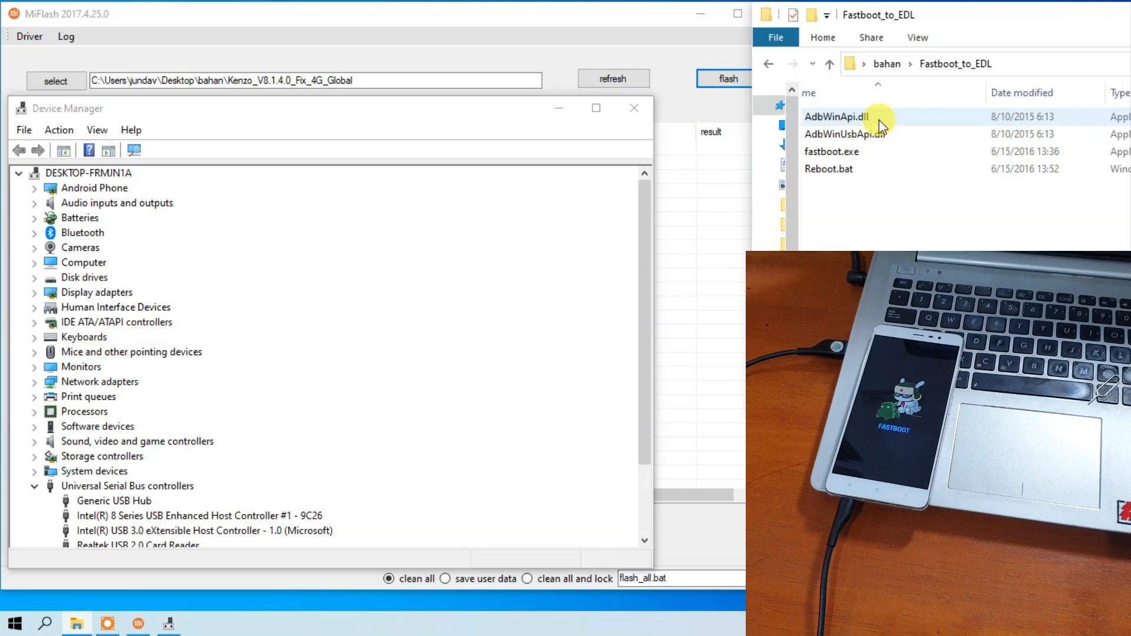
{"action": "left_click", "coordinate": [860, 172]}
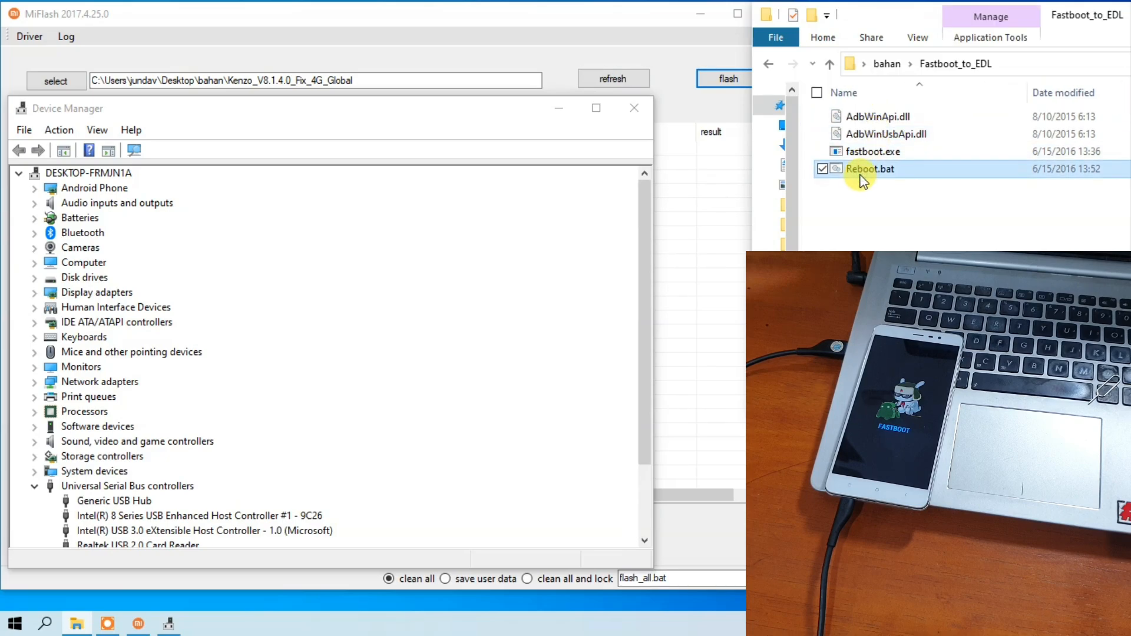
{"action": "double_click", "coordinate": [860, 172]}
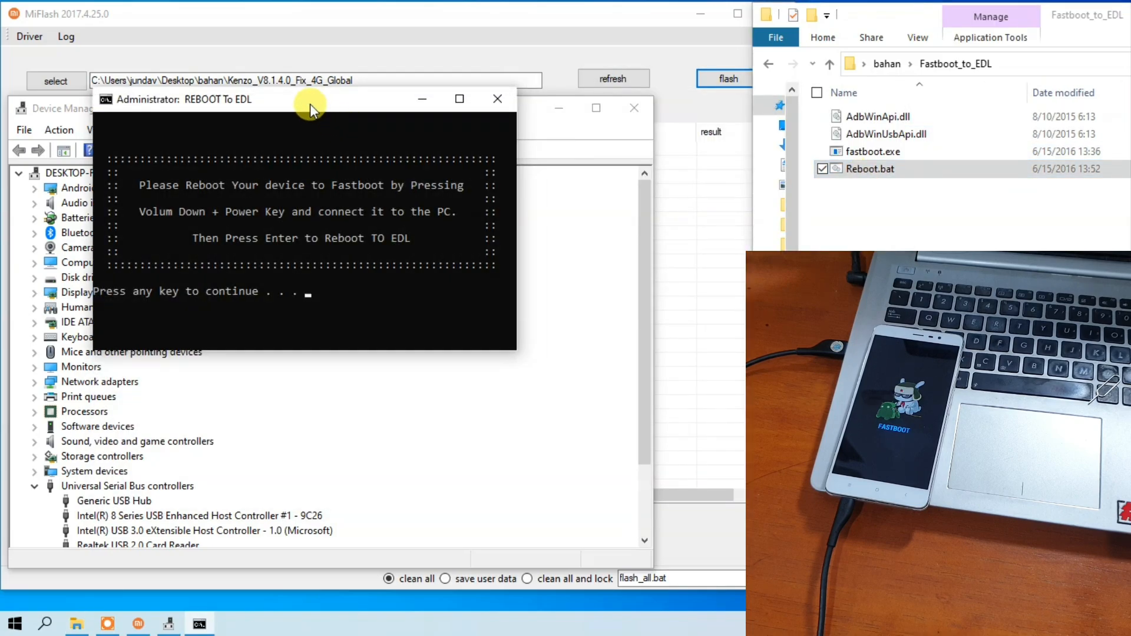
{"action": "key", "text": "Return"}
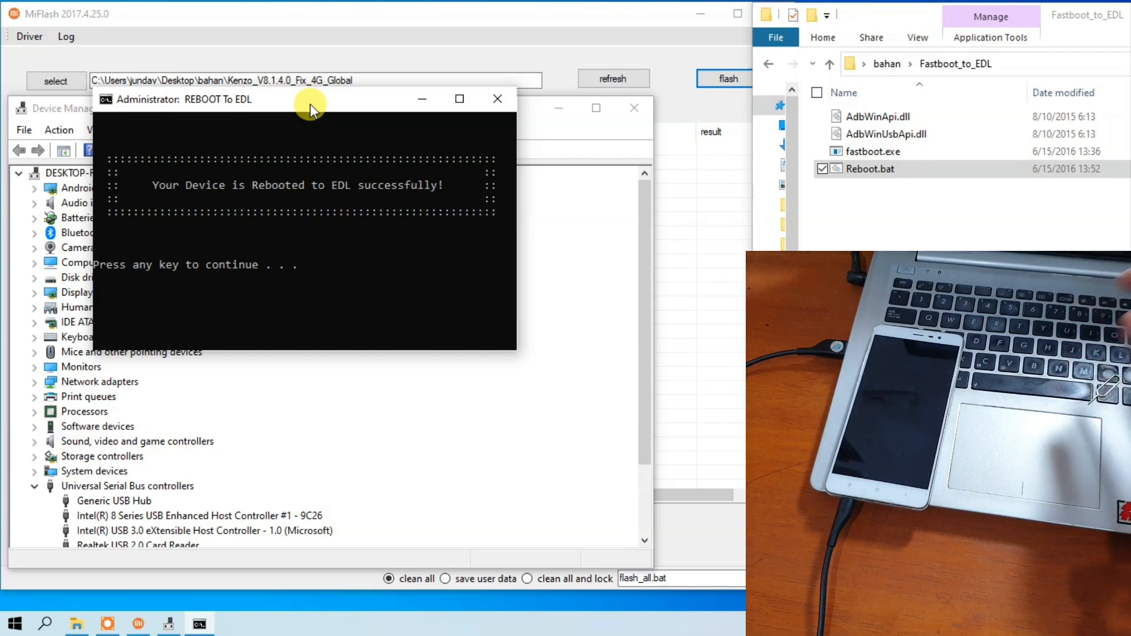
{"action": "left_click", "coordinate": [497, 99]}
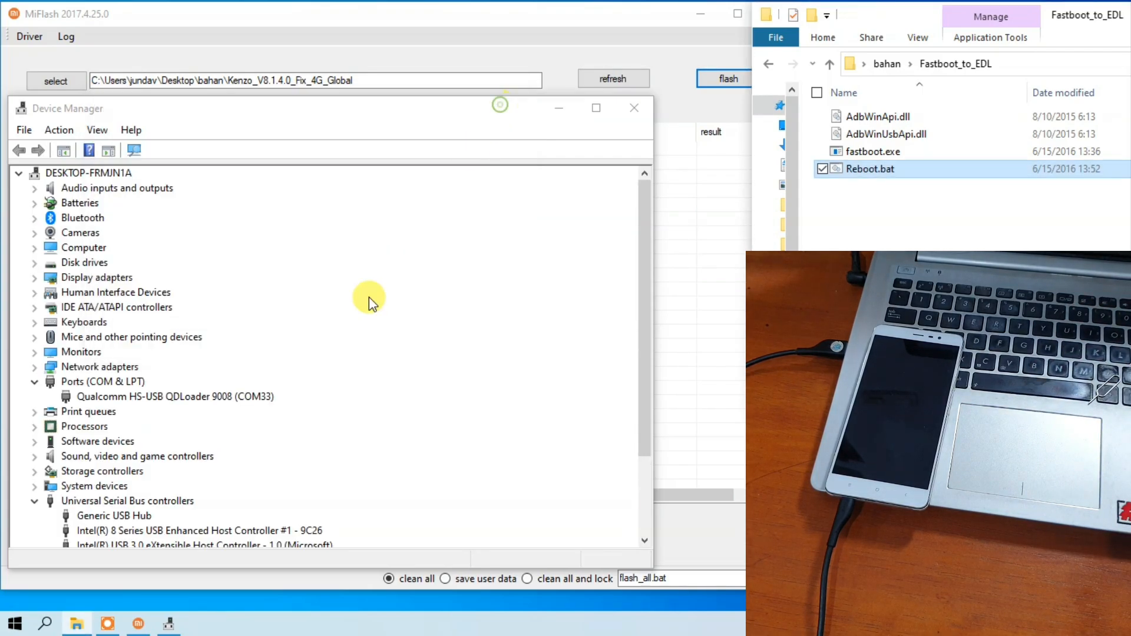
Select the Qualcomm HS-USB QDLoader 9008 port in Device Manager, then return to MiFlash and refresh its device list
{"action": "left_click", "coordinate": [218, 398]}
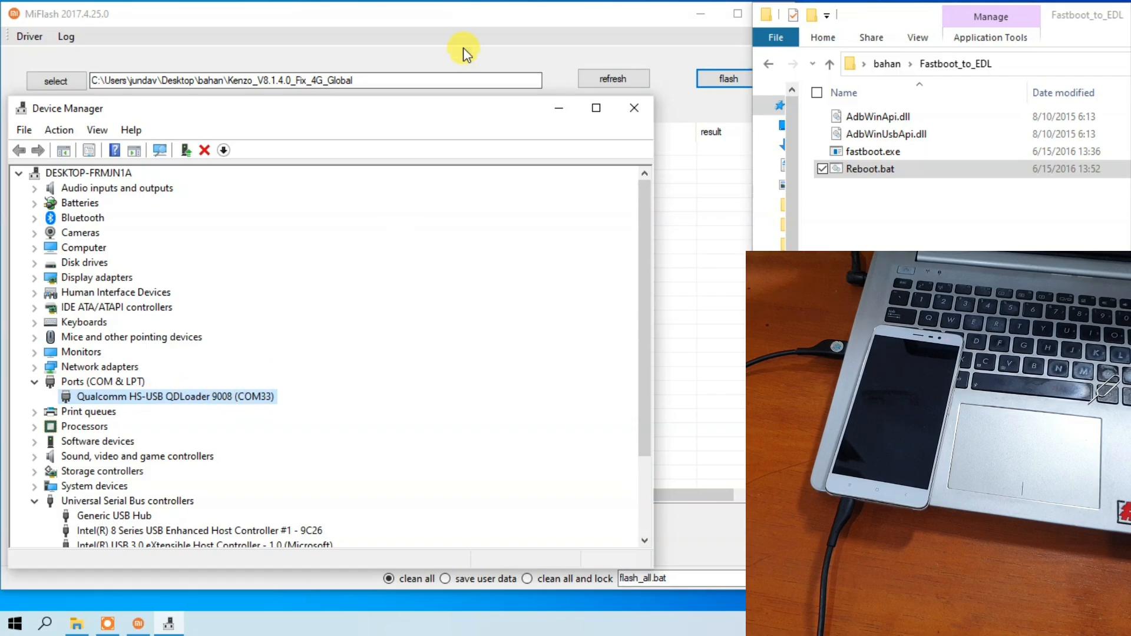
{"action": "left_click_drag", "start_coordinate": [436, 115], "coordinate": [433, 191]}
{"action": "left_click", "coordinate": [412, 36]}
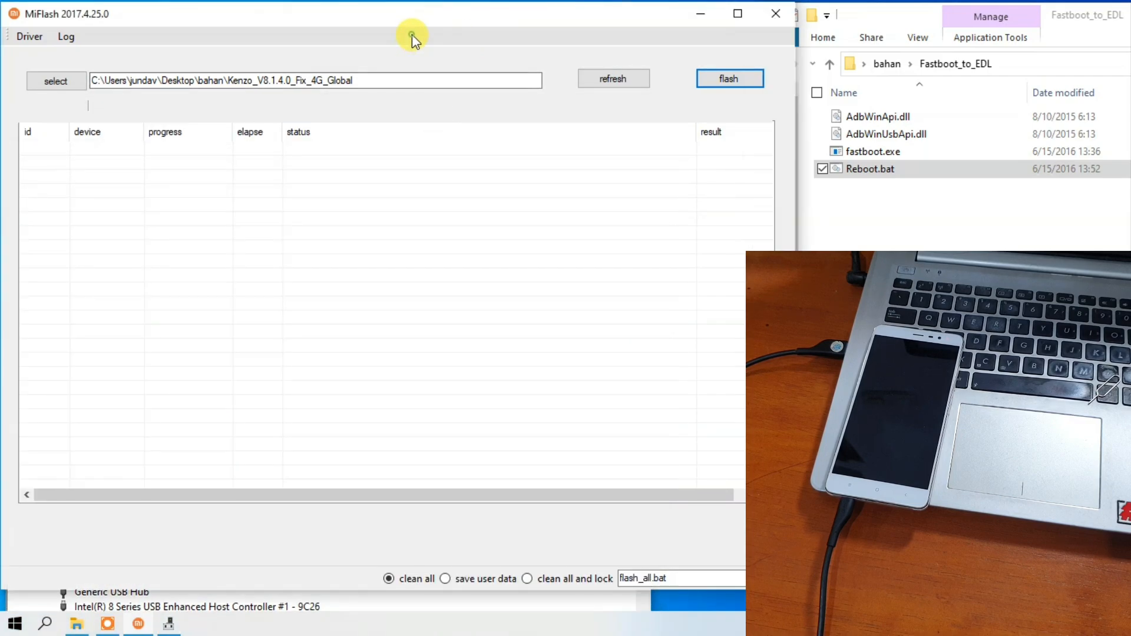
{"action": "left_click", "coordinate": [599, 78]}
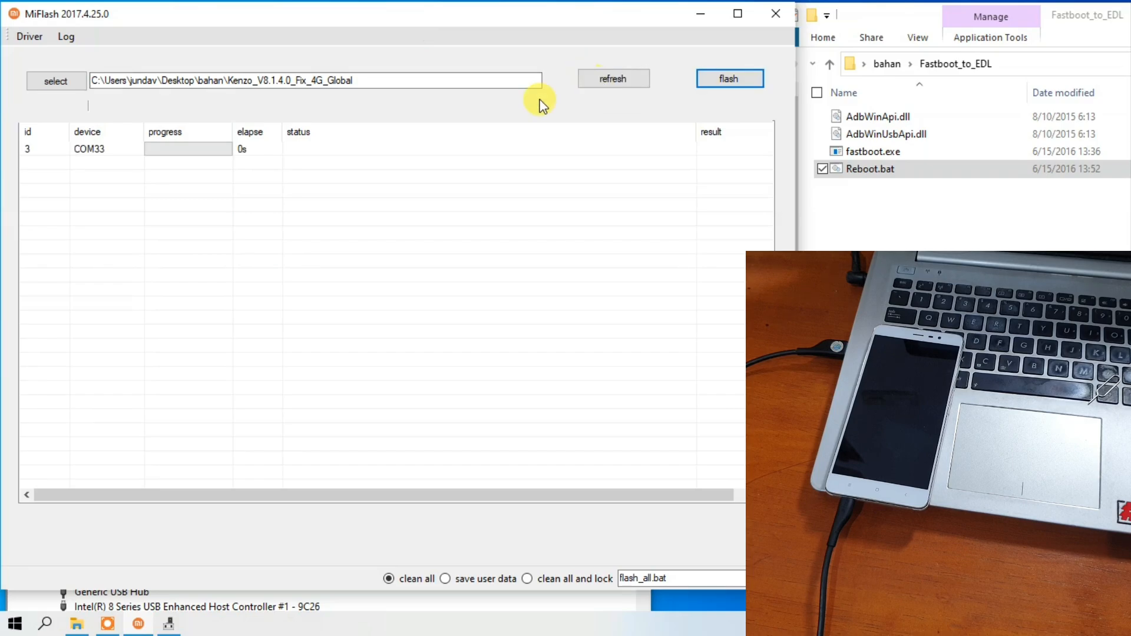
Compare the listed COM port with Device Manager, minimize Device Manager, and start flashing the phone
{"action": "left_click", "coordinate": [331, 612]}
{"action": "left_click_drag", "start_coordinate": [382, 190], "coordinate": [380, 201]}
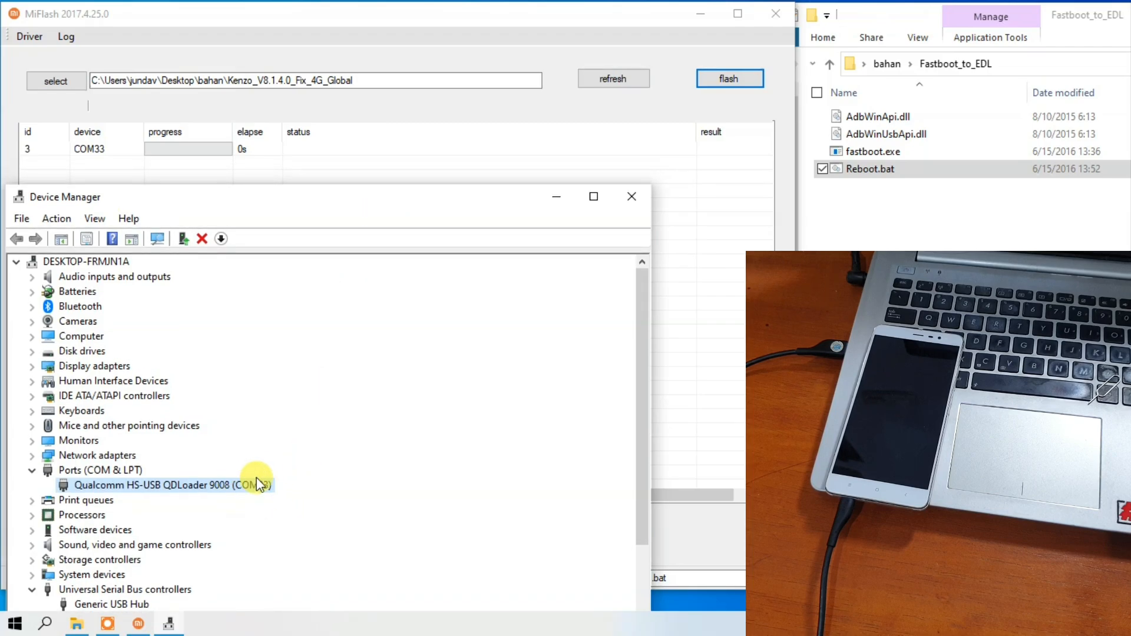
{"action": "left_click", "coordinate": [553, 197]}
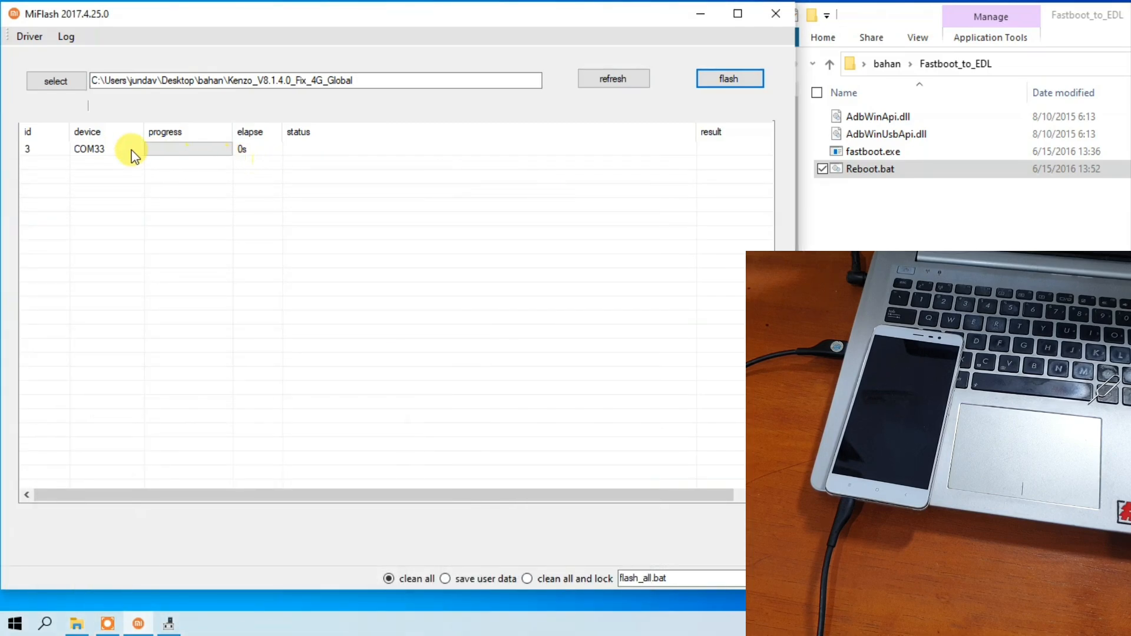
{"action": "left_click", "coordinate": [719, 84]}
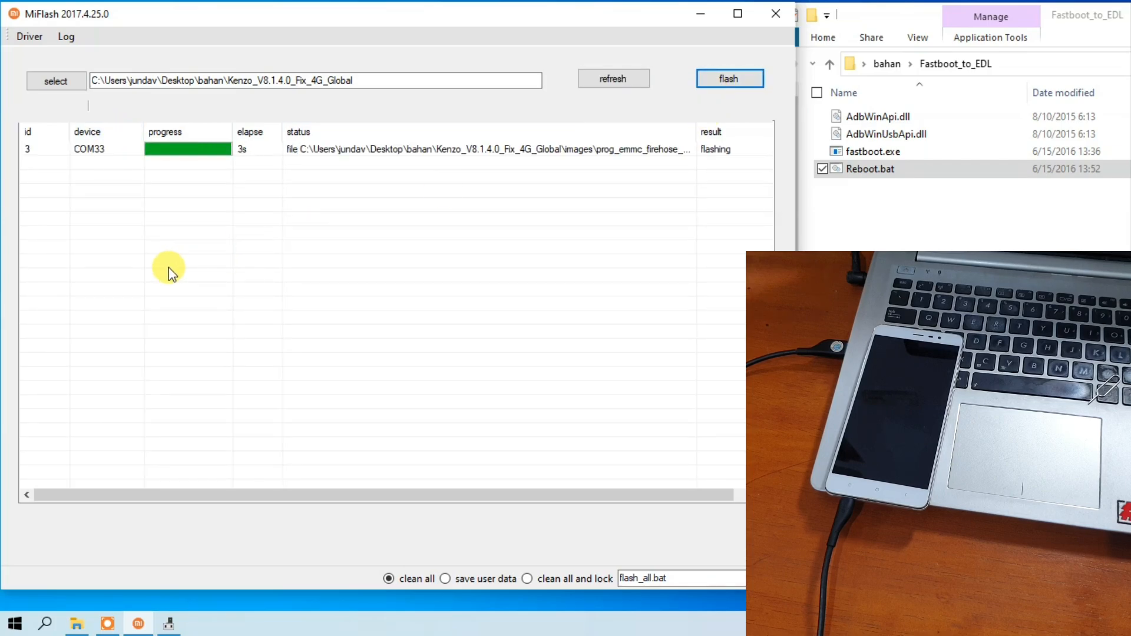